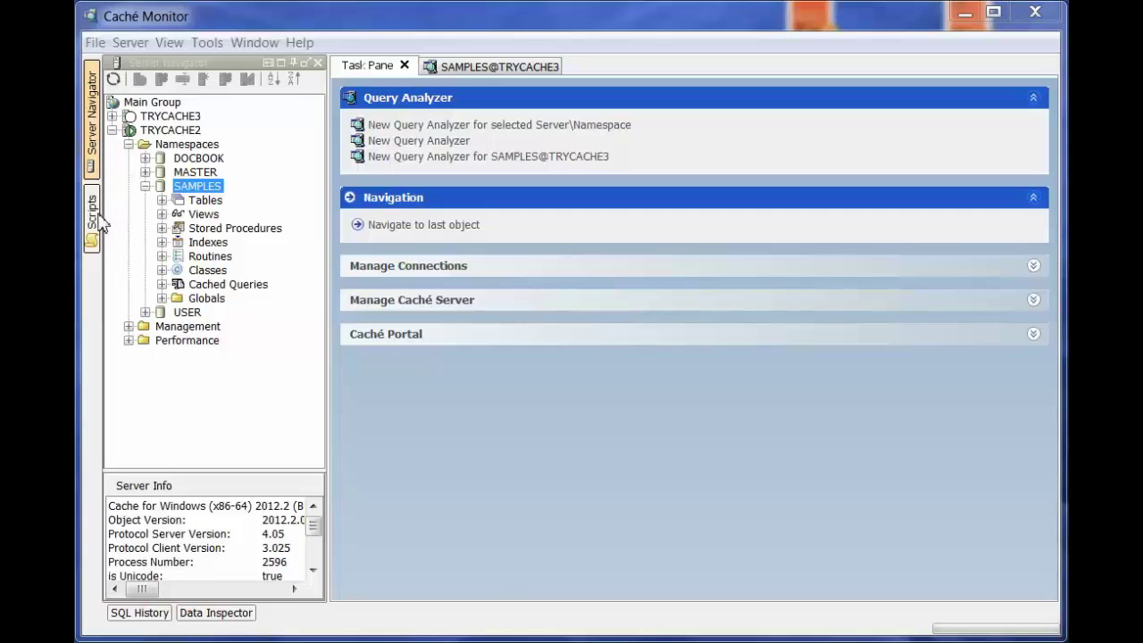
Step: Add the CM_ScriptRootFolder directory from Documents to the script navigator and refresh the tree
left_click(93, 219)
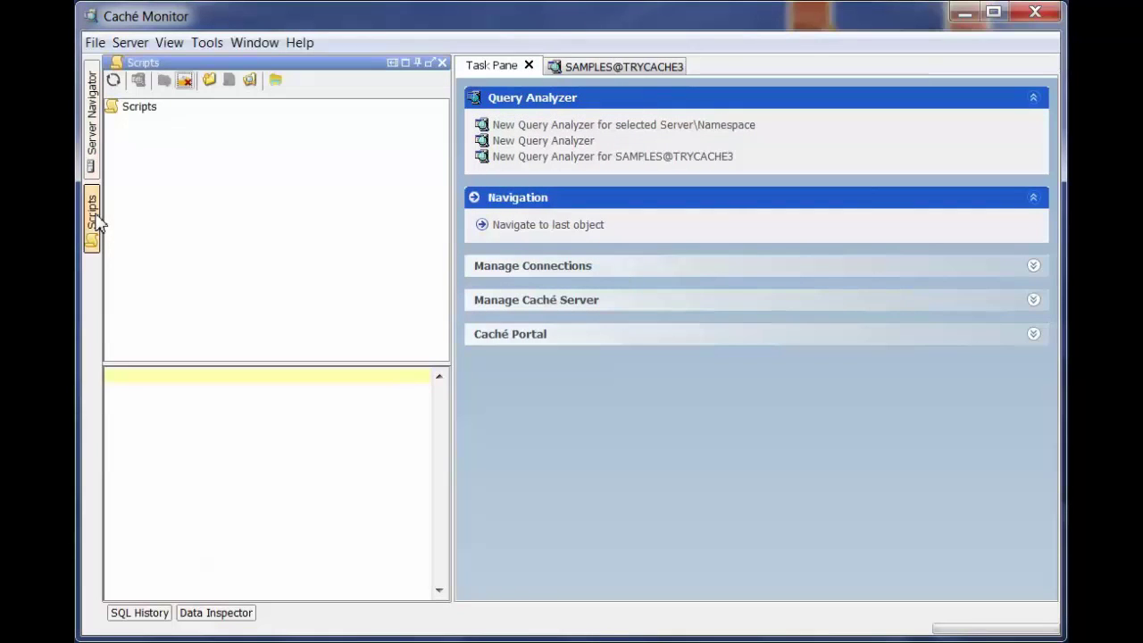
left_click(152, 111)
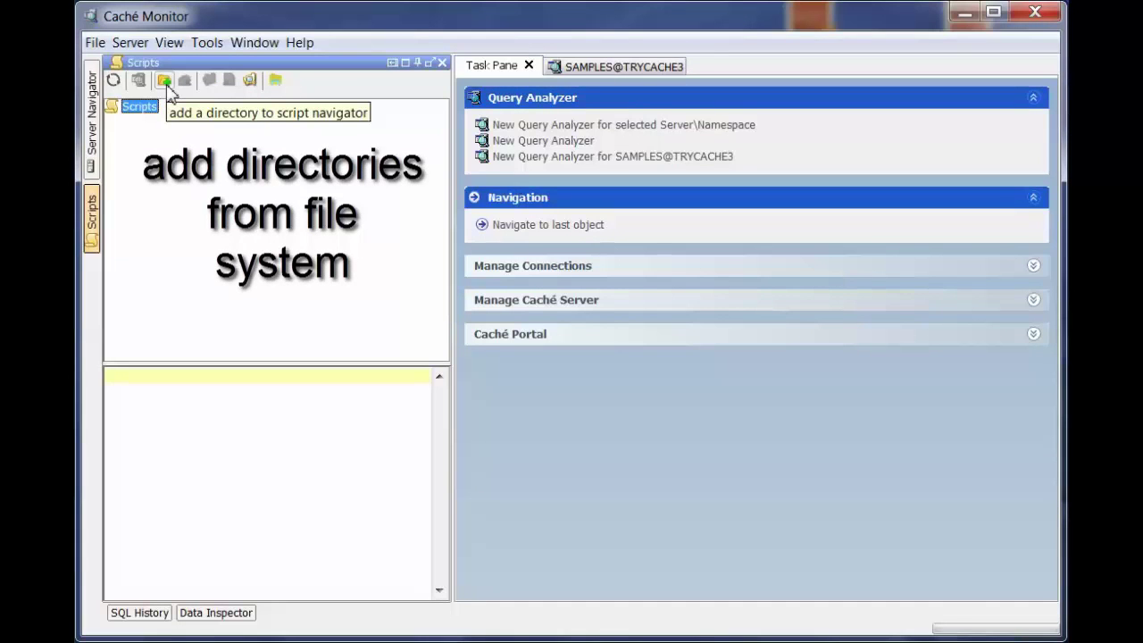
left_click(165, 81)
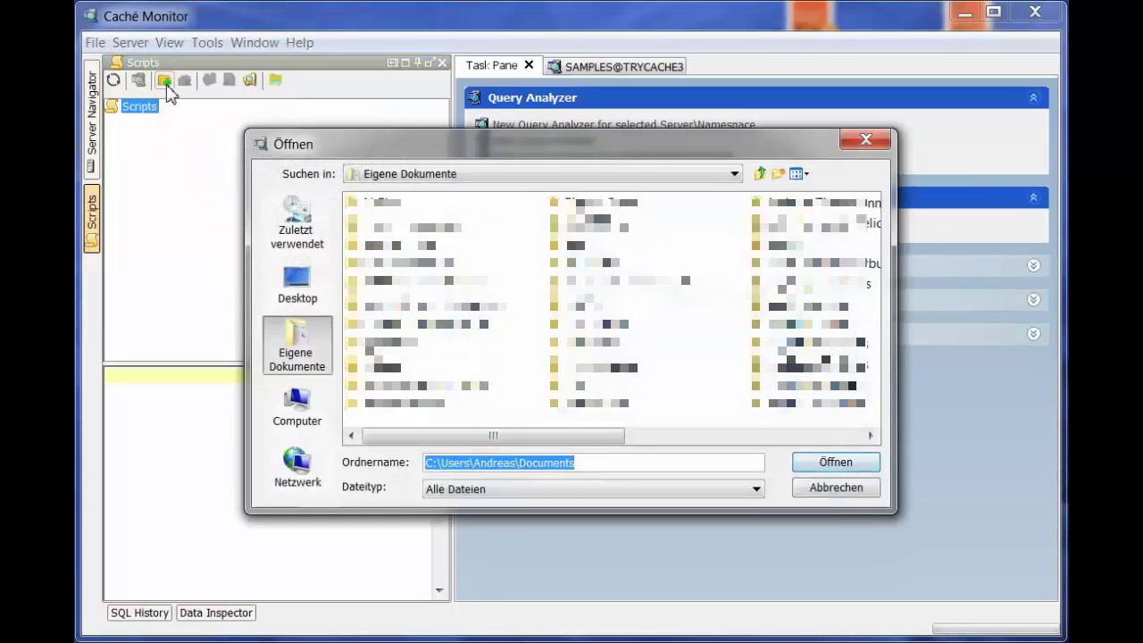
left_click(441, 285)
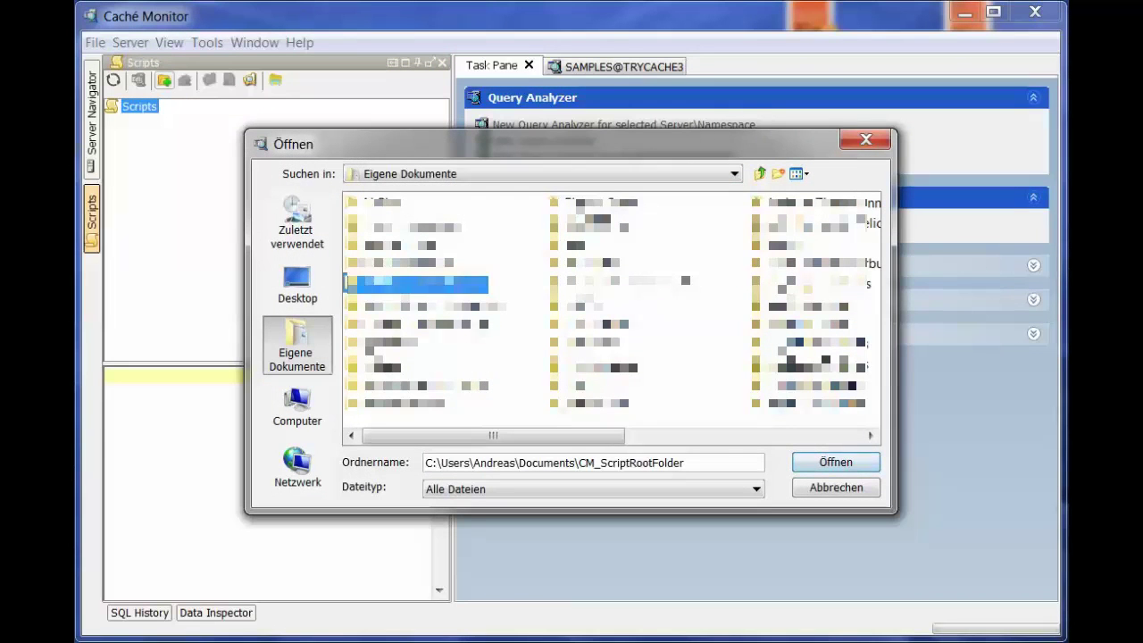
left_click(817, 462)
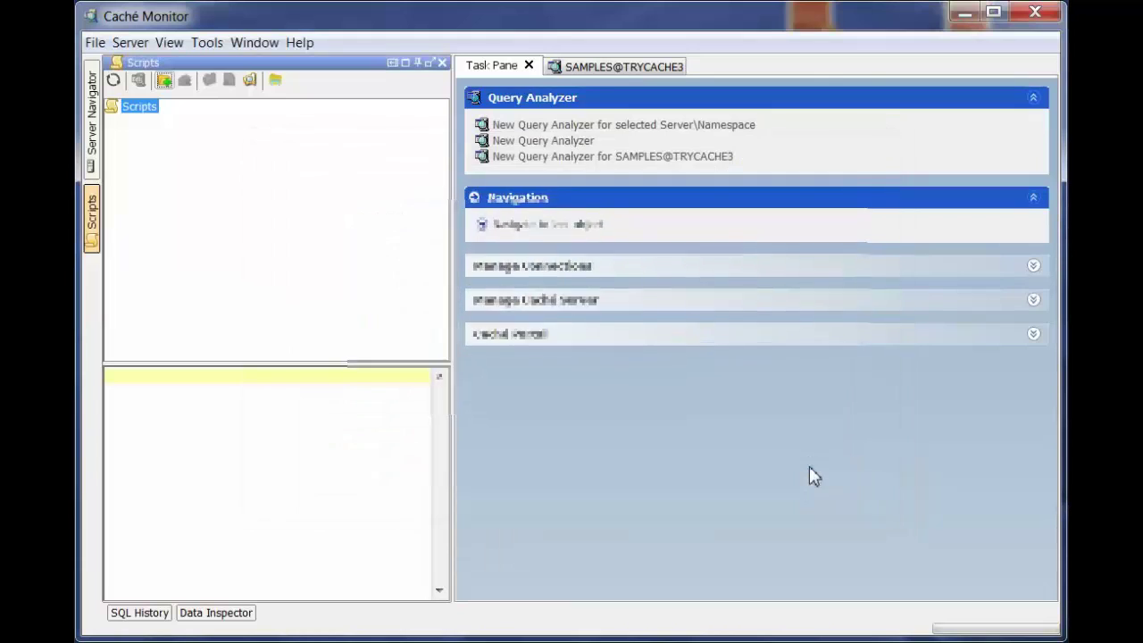
left_click(113, 82)
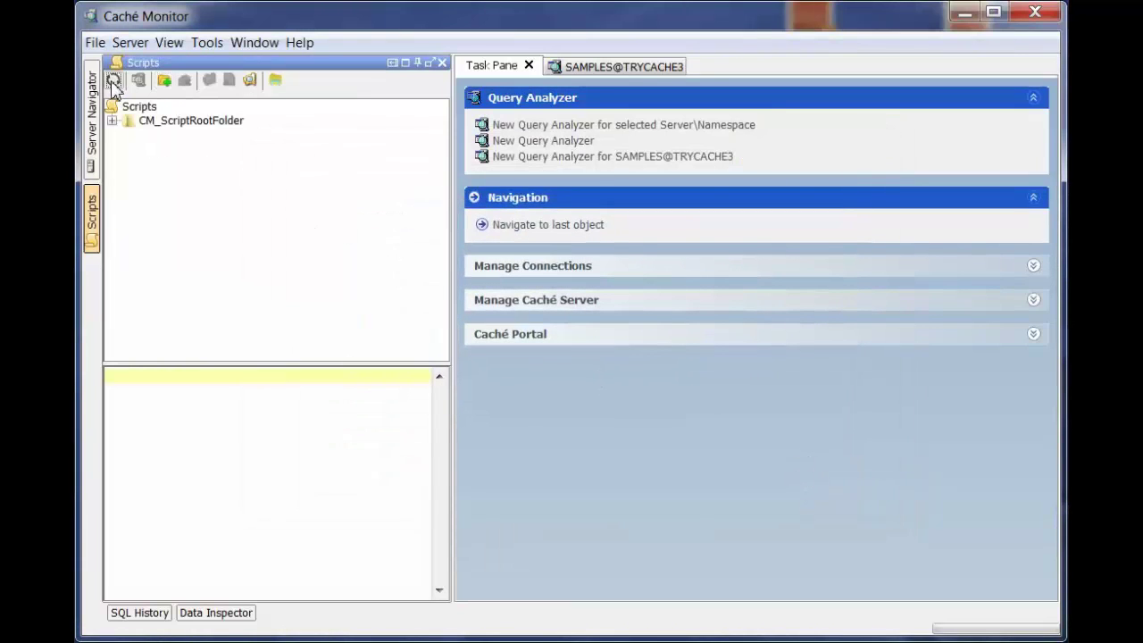
Step: Add the Intersystems directory from Documents to the script navigator as a second script root
left_click(148, 106)
left_click(164, 82)
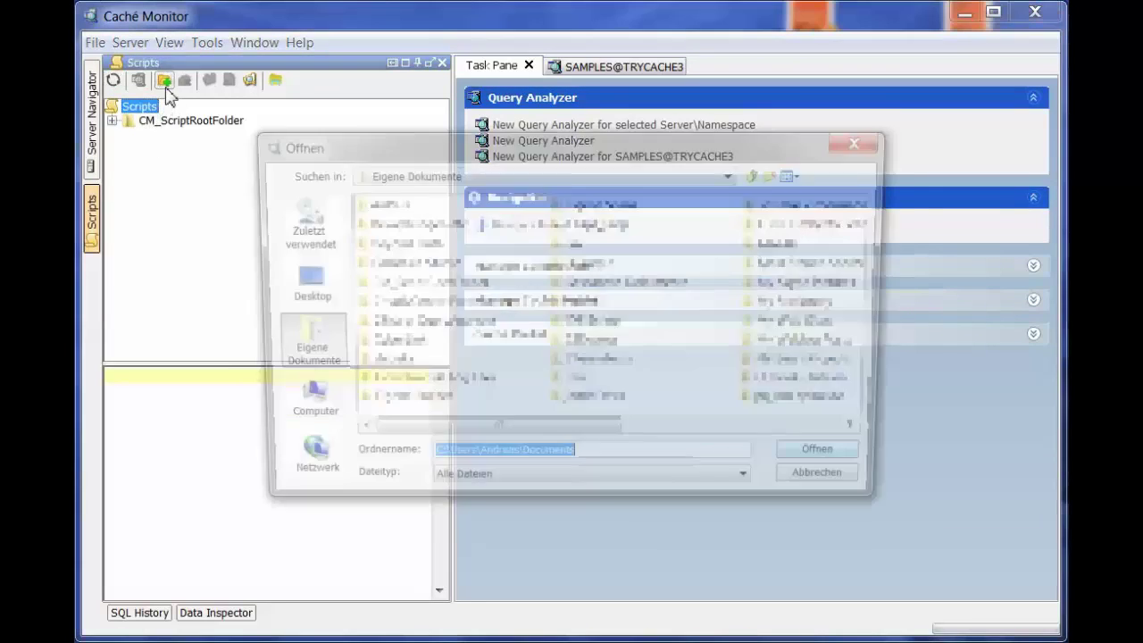
left_click(425, 223)
key("c")
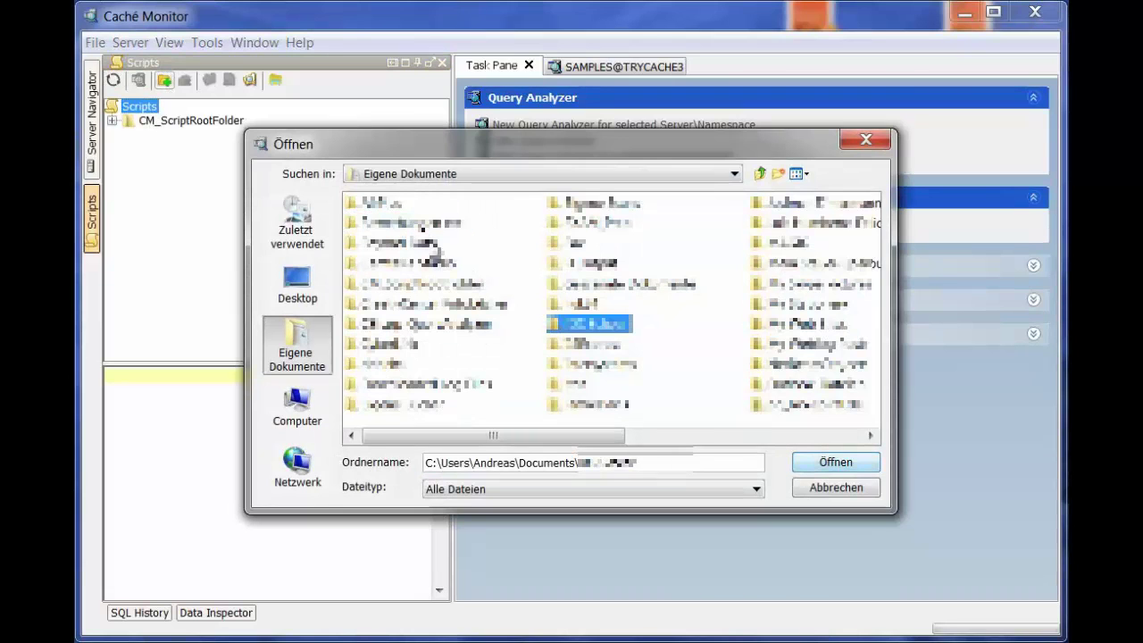
left_click(598, 364)
left_click(823, 467)
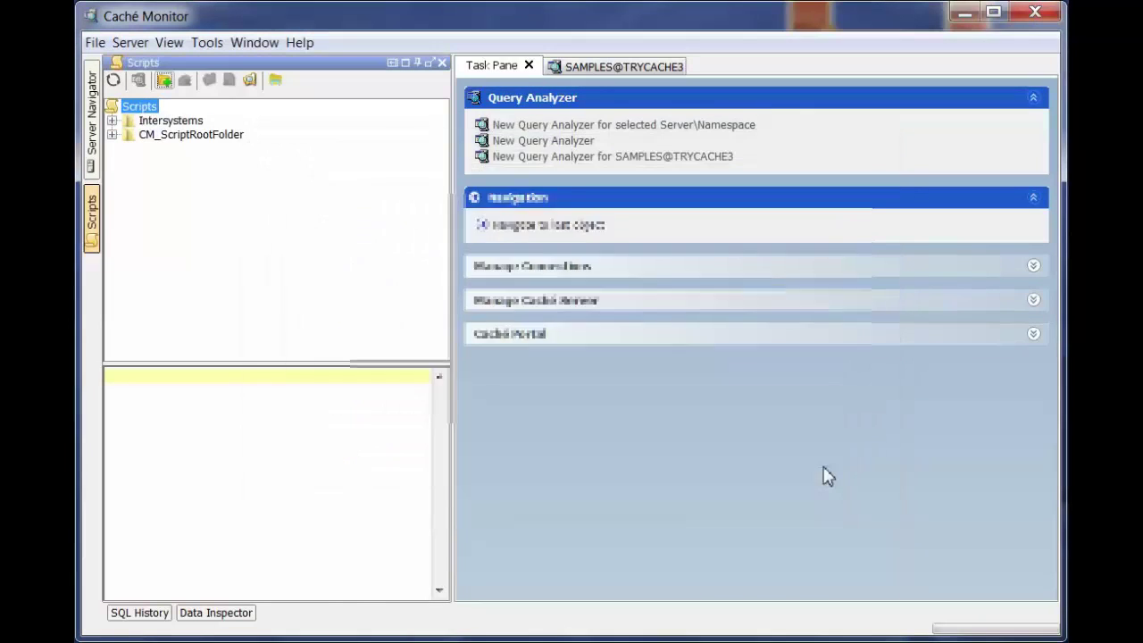
Step: Expand CM_ScriptRootFolder and preview the contents of its four SQL scripts, from 01_Cinema_Export.sql to 04_Script with variables.sql
left_click(113, 135)
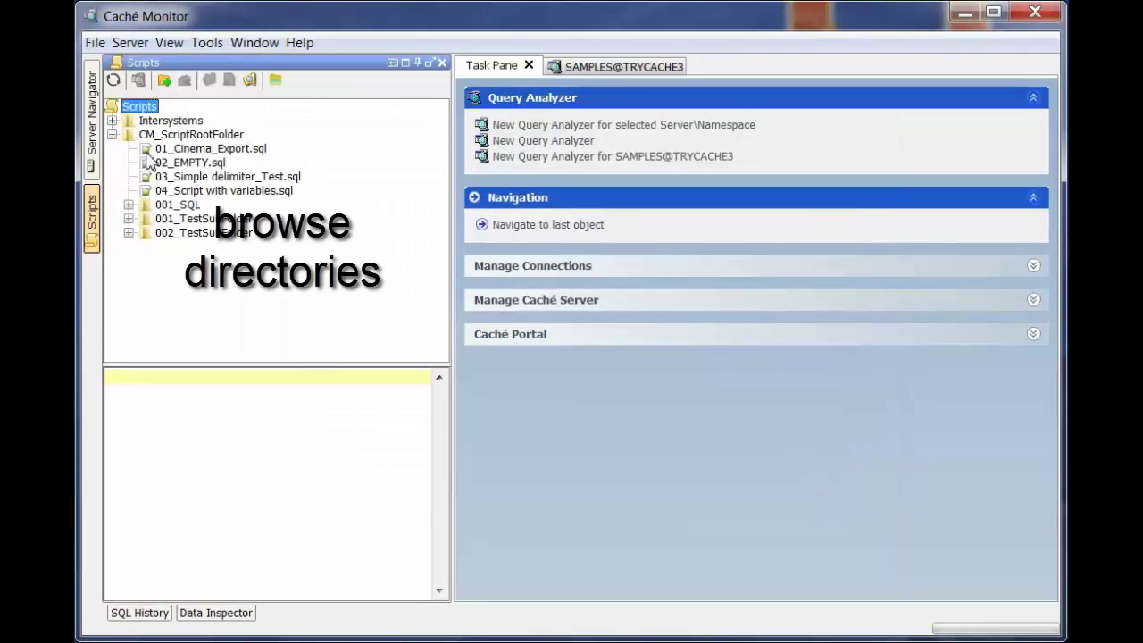
left_click(193, 150)
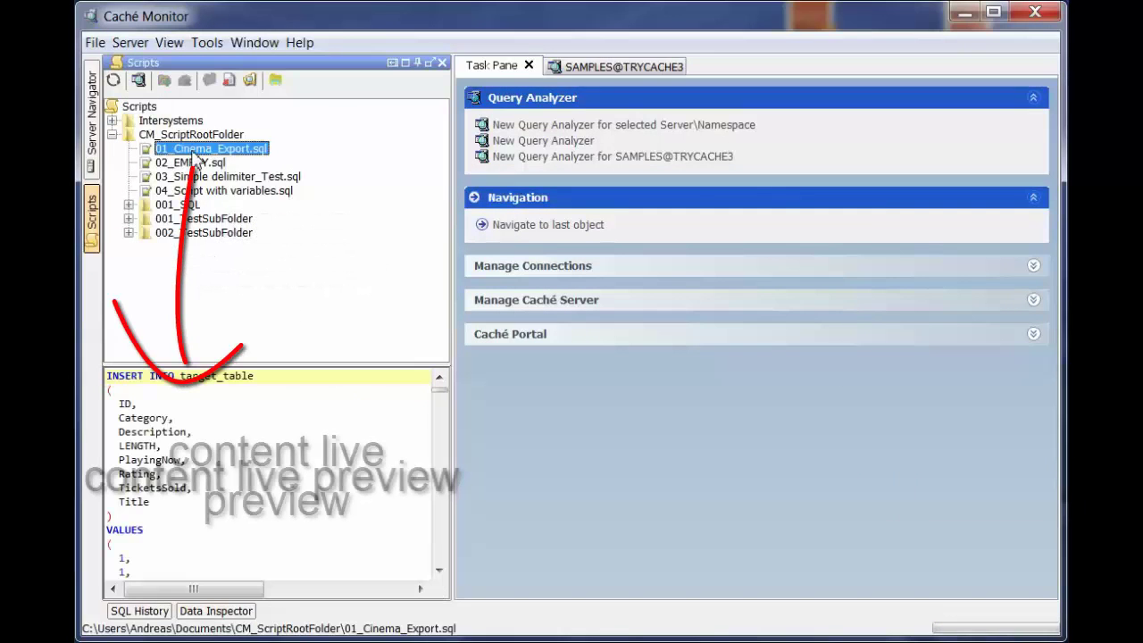
left_click(203, 167)
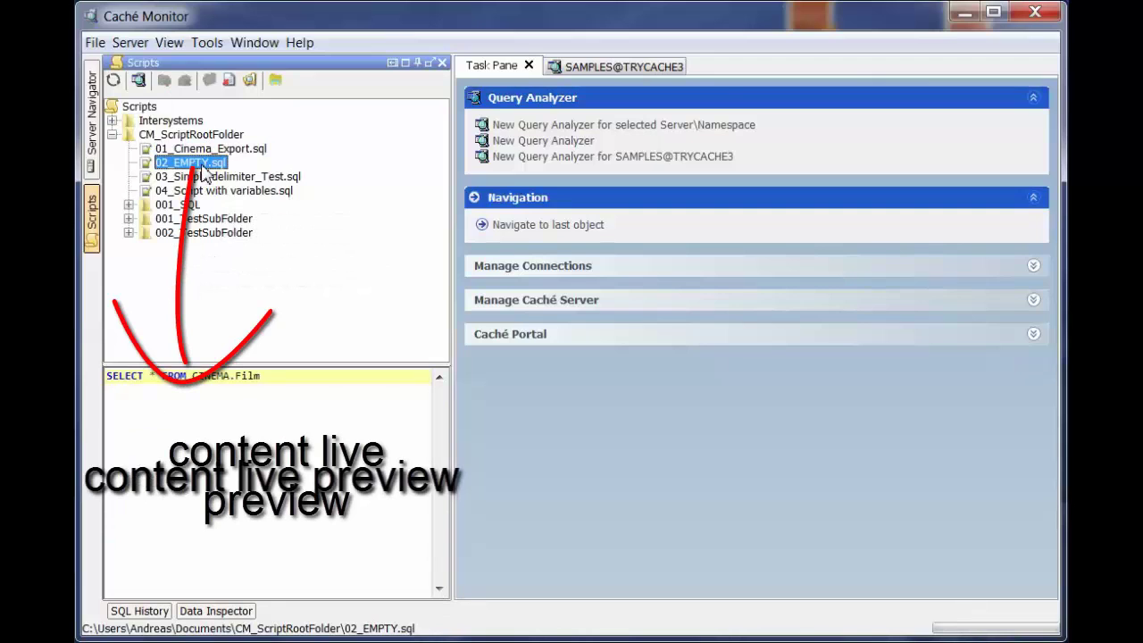
left_click(204, 183)
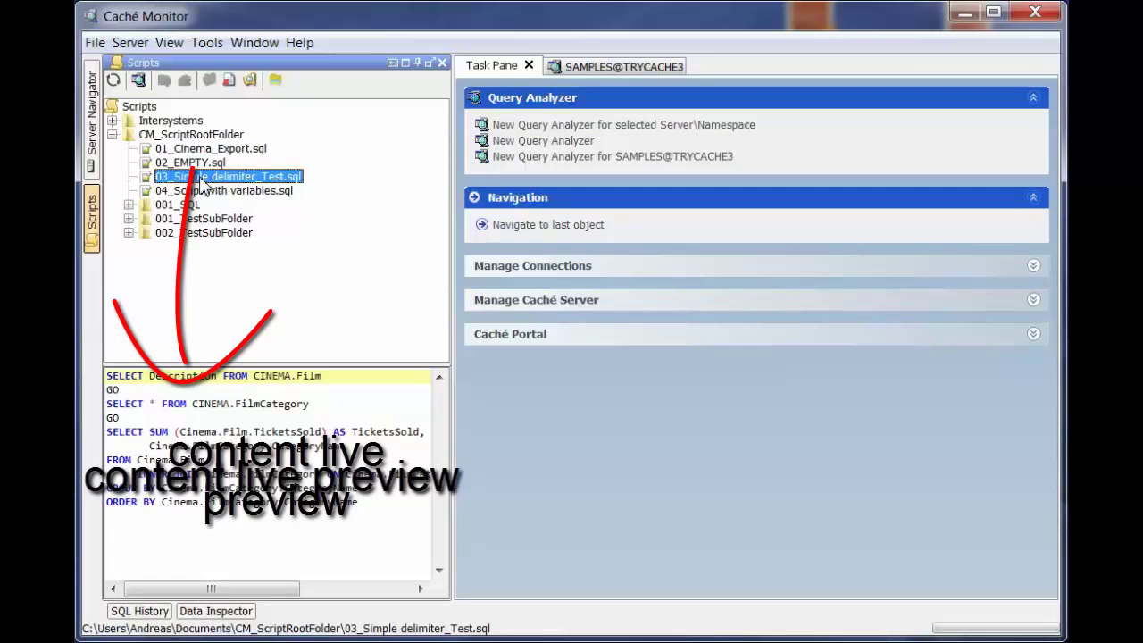
left_click(195, 190)
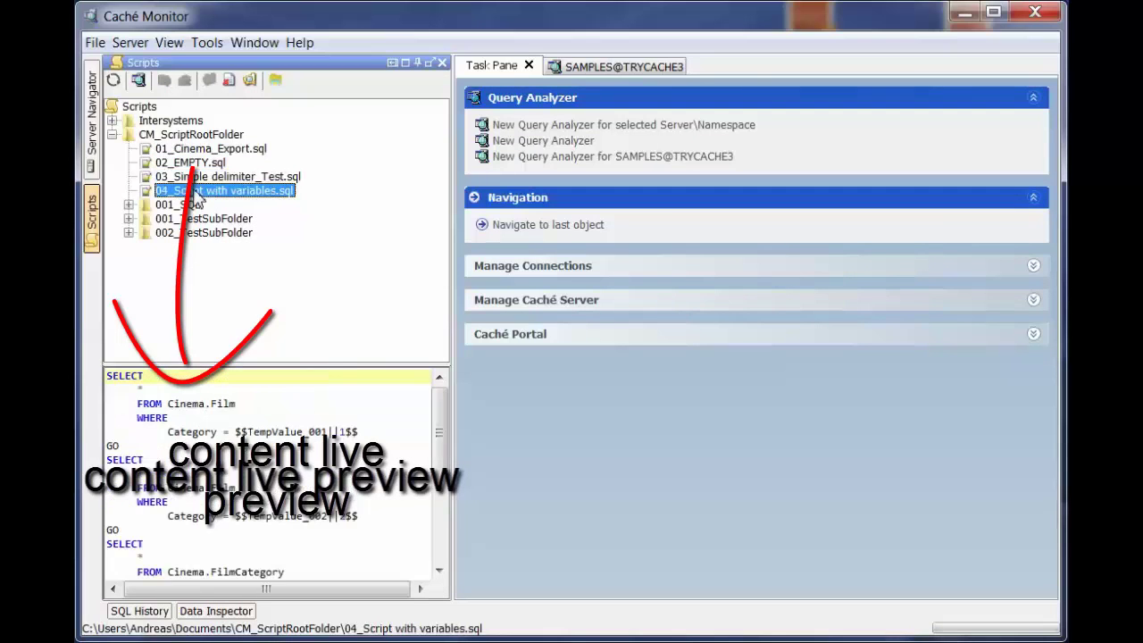
Step: Rename the script 03_Simple delimiter_Test.sql to 03_Simple delimiter_Test00.sql
left_click(202, 179)
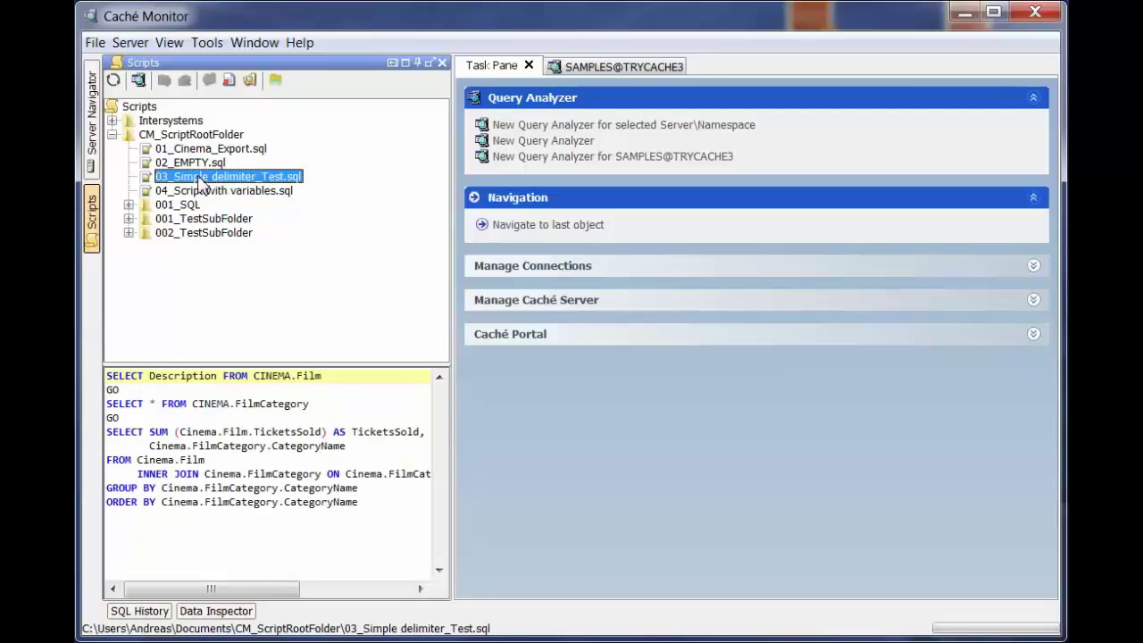
left_click(198, 178)
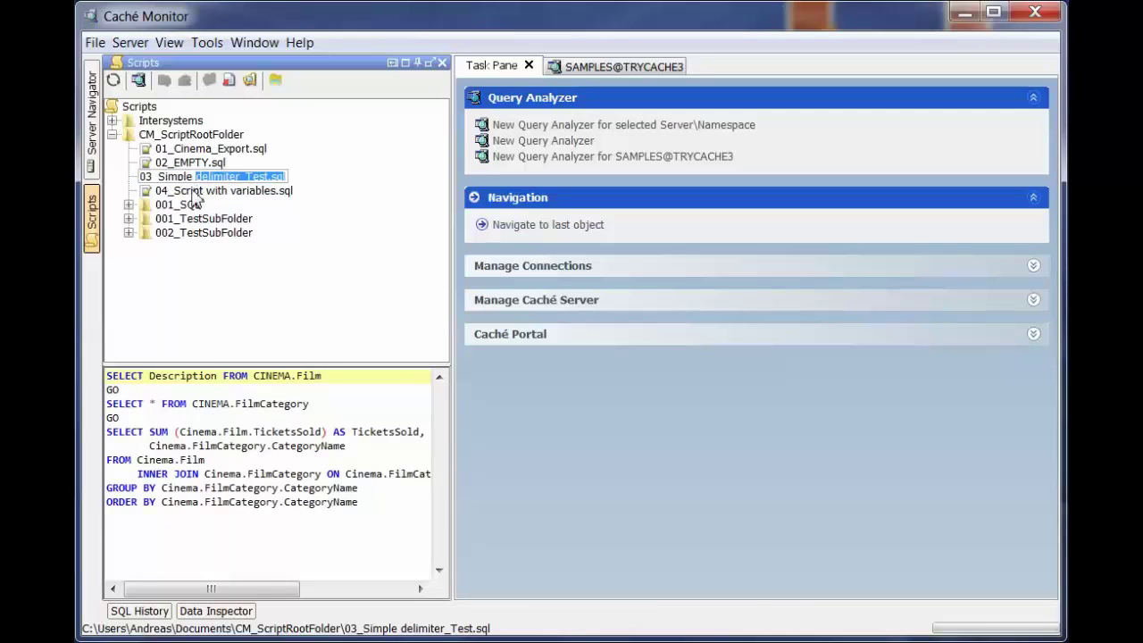
left_click(193, 191)
left_click(198, 177)
left_click(198, 178)
left_click(272, 176)
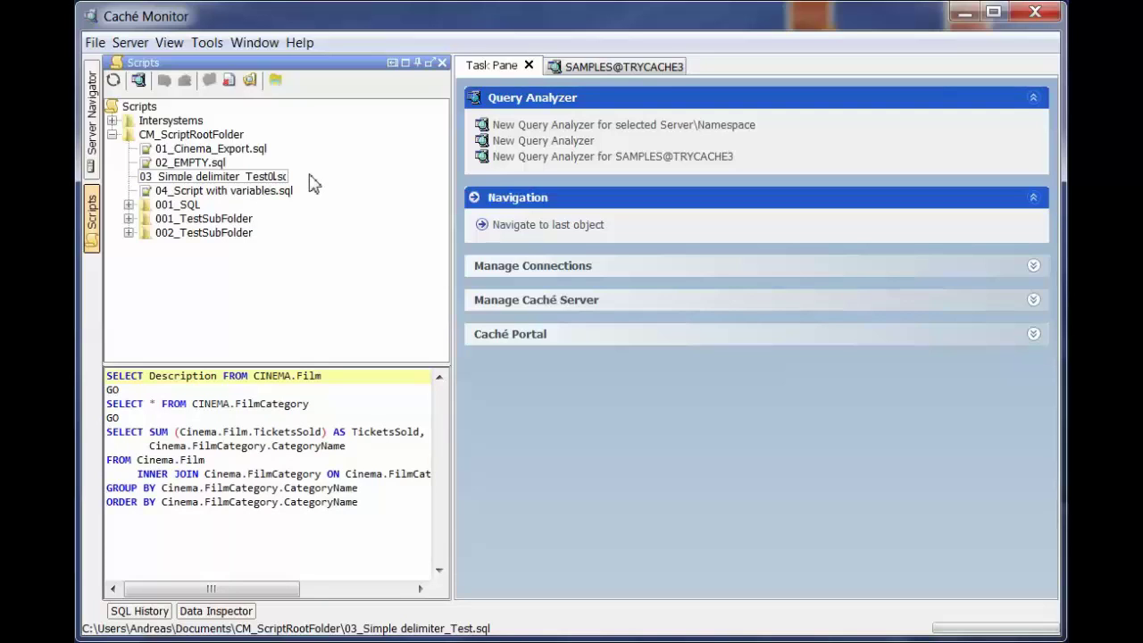
key("Return")
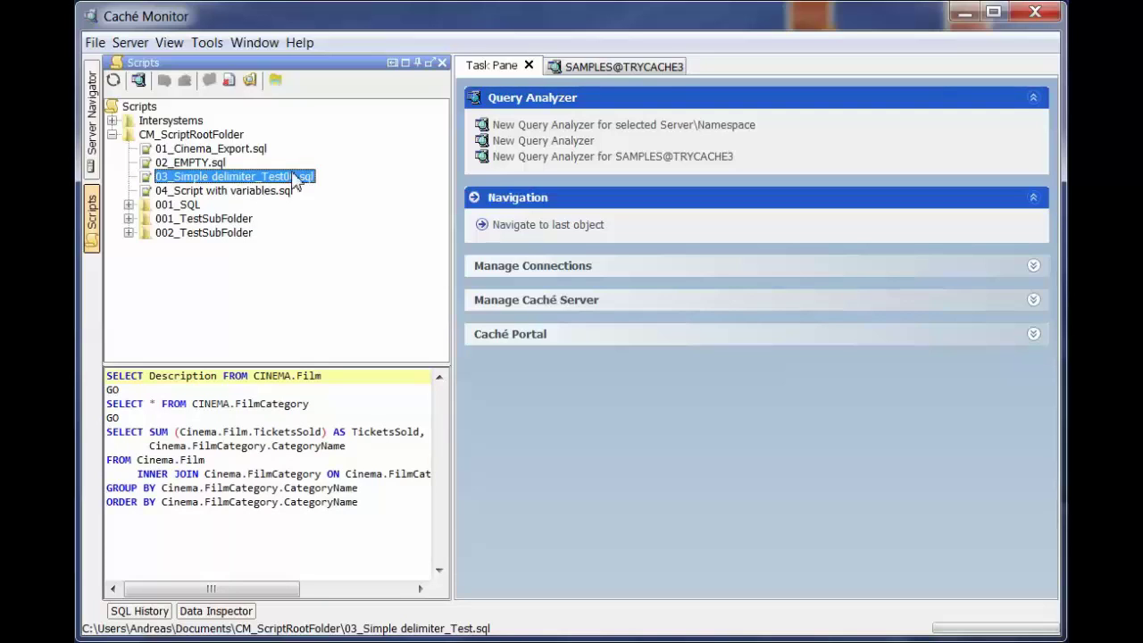
Step: Delete the ffff folder located in 002_TestSubFolder under 002_00_A
left_click(129, 232)
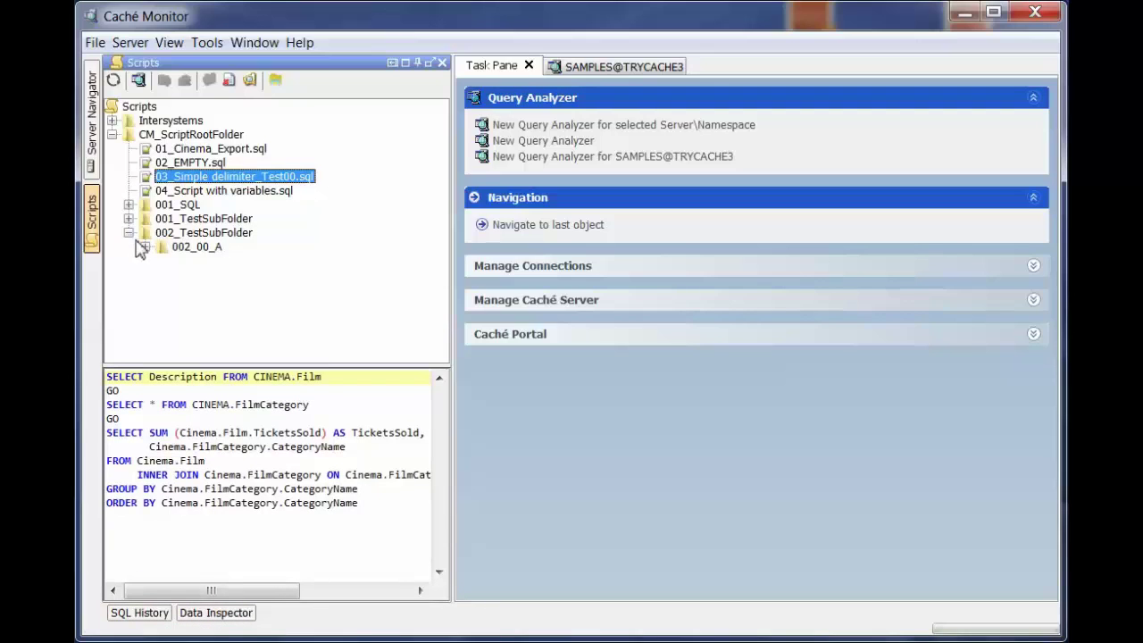
left_click(144, 246)
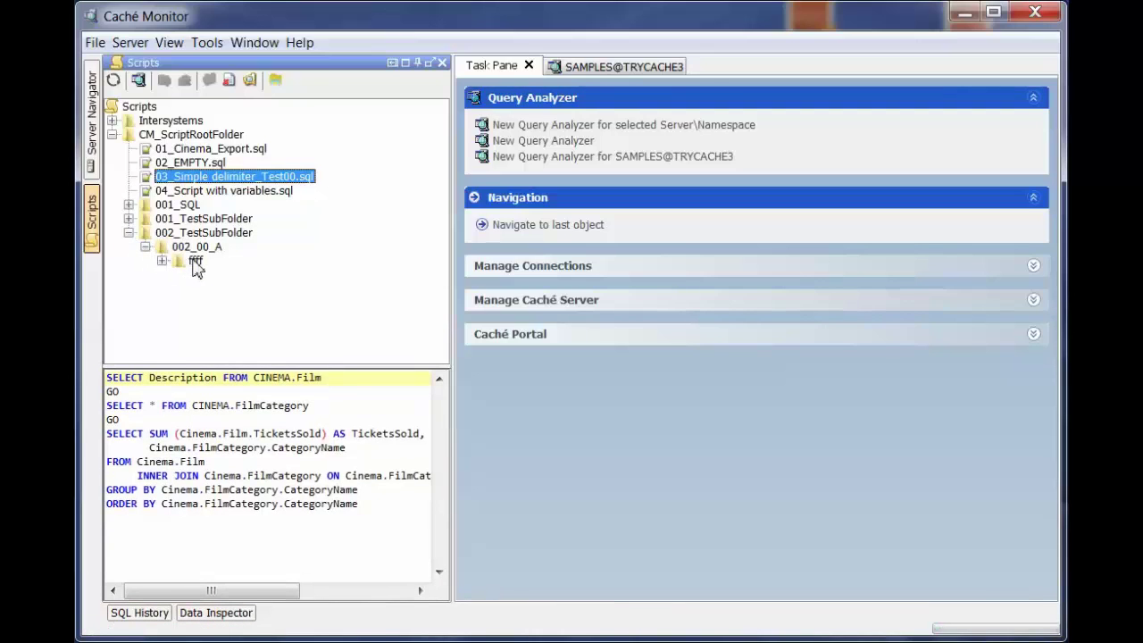
left_click(194, 261)
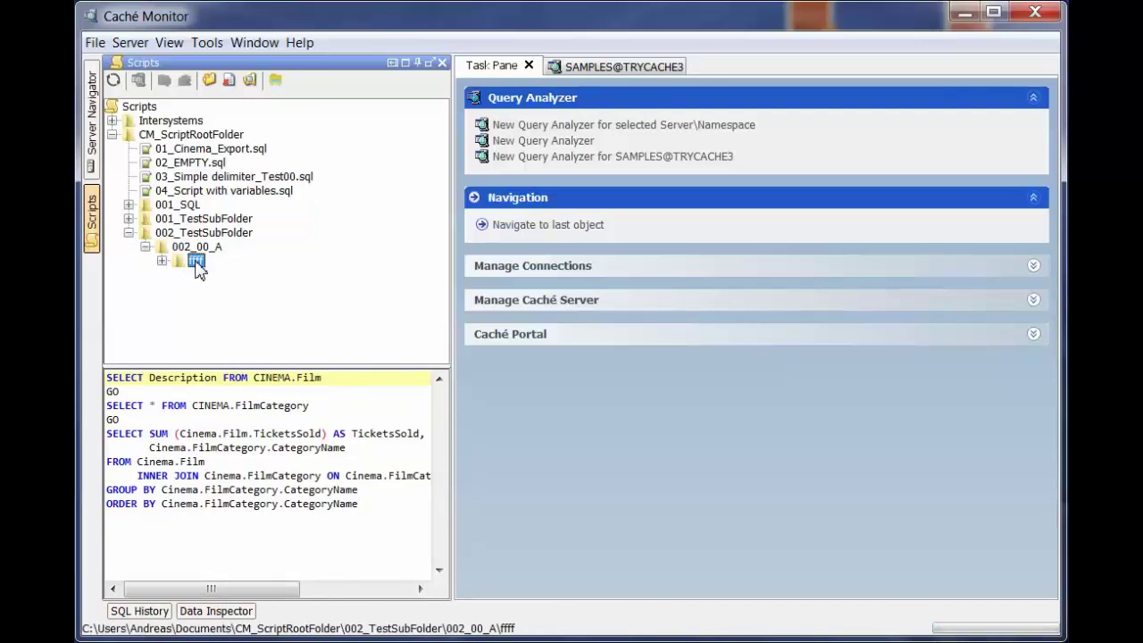
left_click(228, 85)
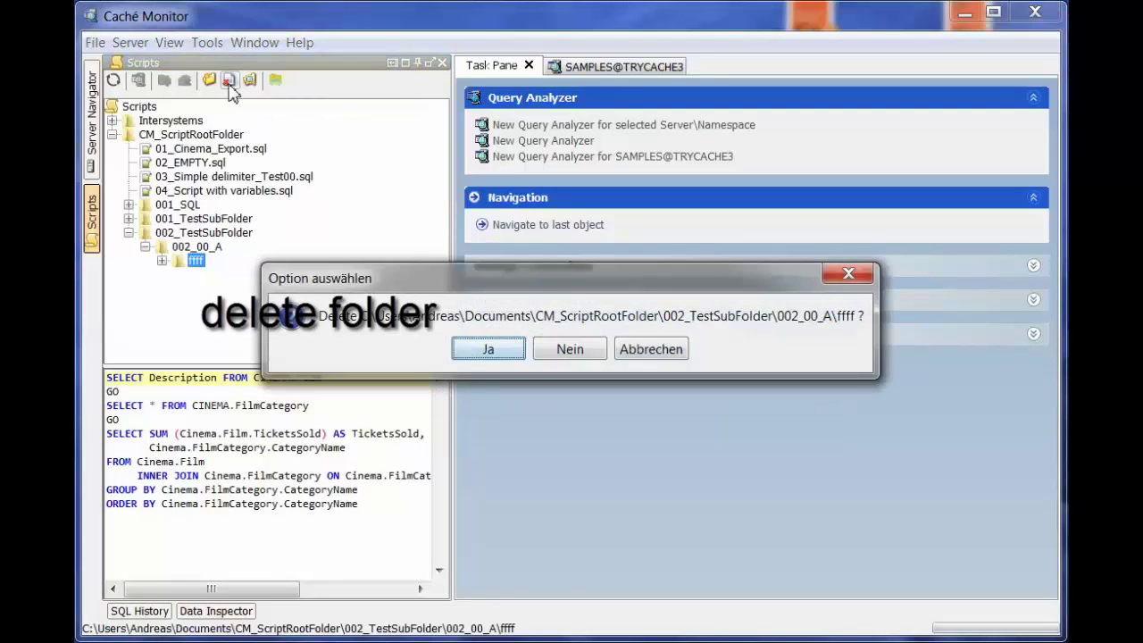
left_click(474, 349)
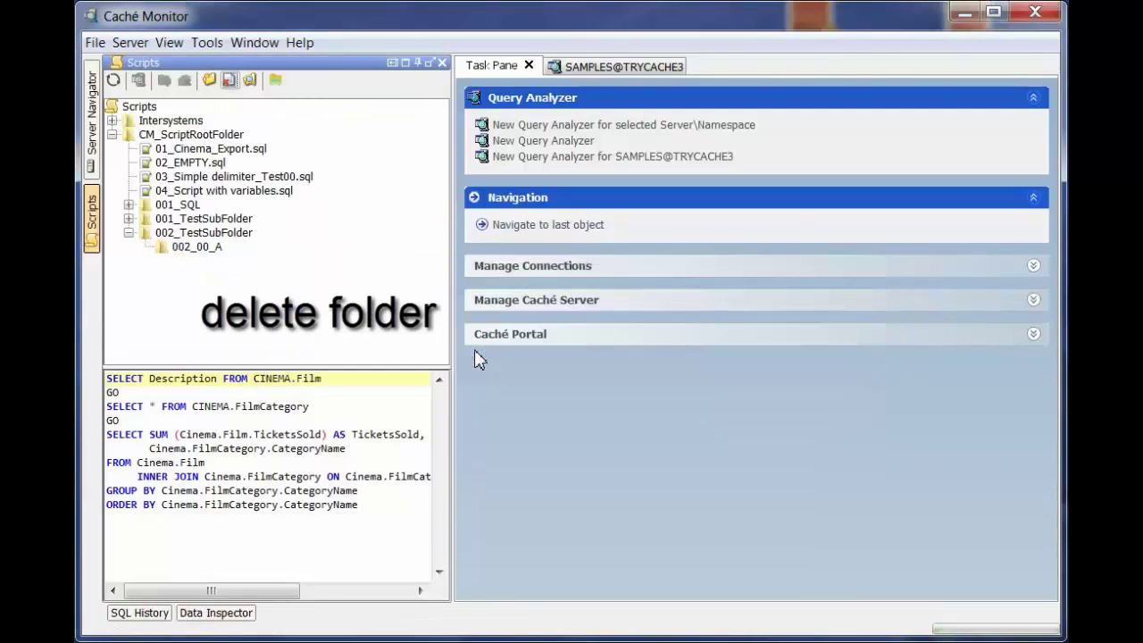
Step: Create a new directory named 002_00_XX inside 002_00_A and expand the parent folder to show it
left_click(195, 249)
left_click(215, 79)
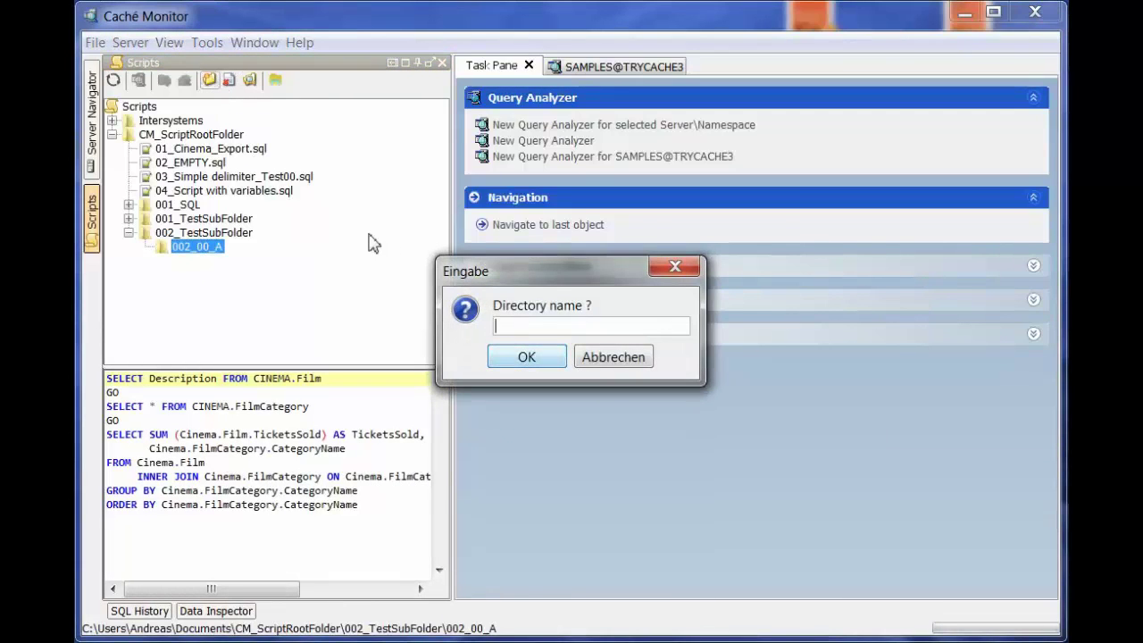
type("002_00_XX")
key("Return")
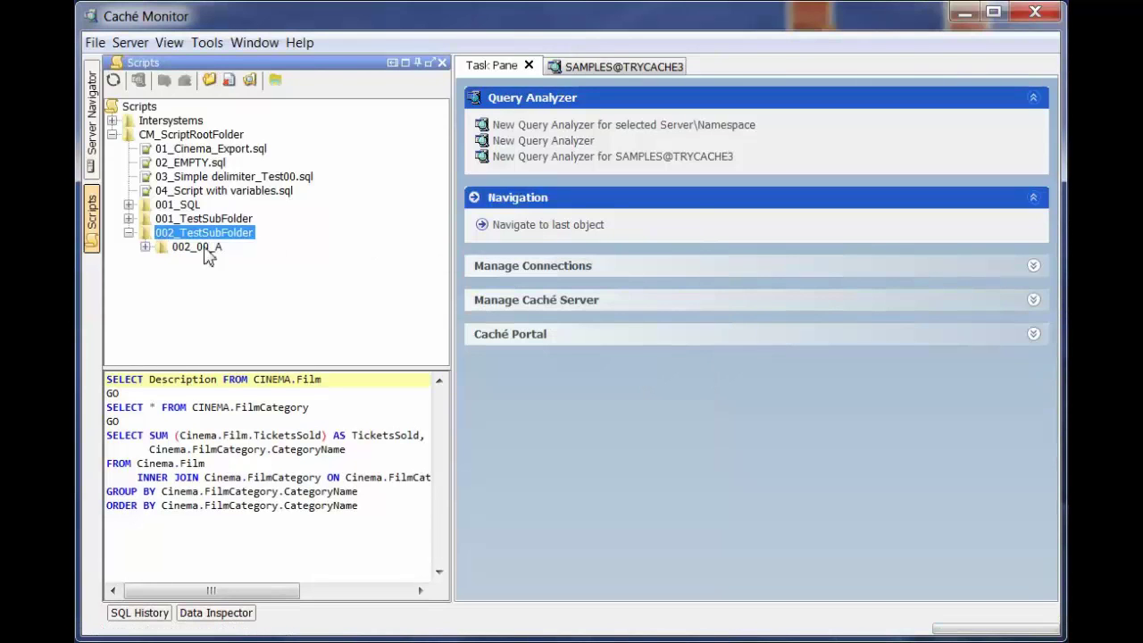
left_click(144, 247)
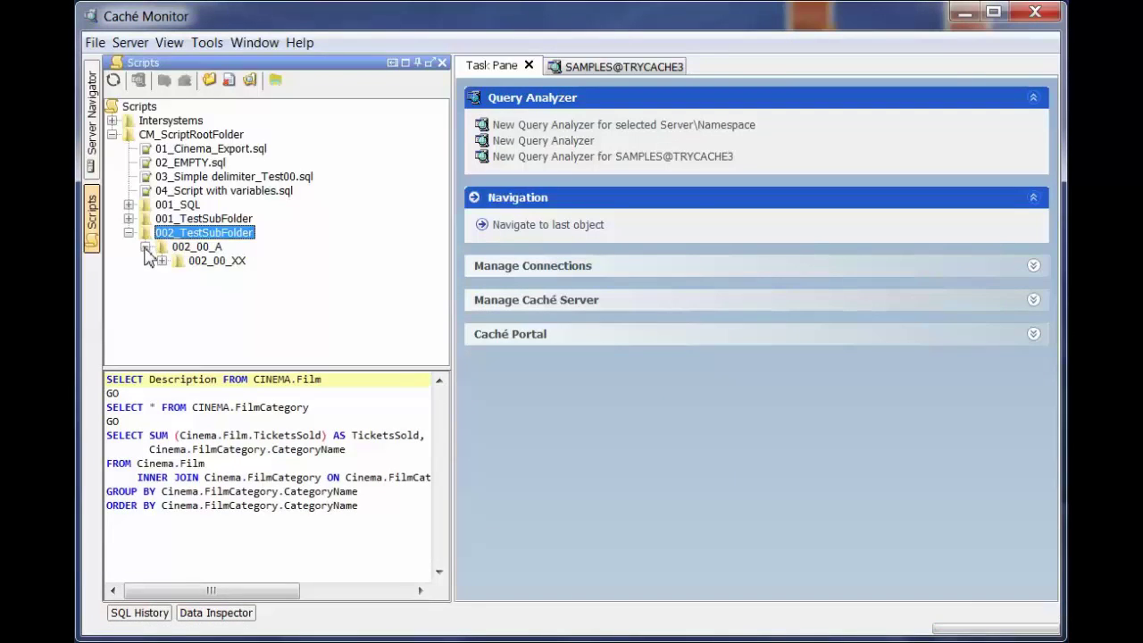
Step: Move the 002_00_XX folder out of 002_00_A directly into 002_TestSubFolder and refresh the script tree
left_click(223, 263)
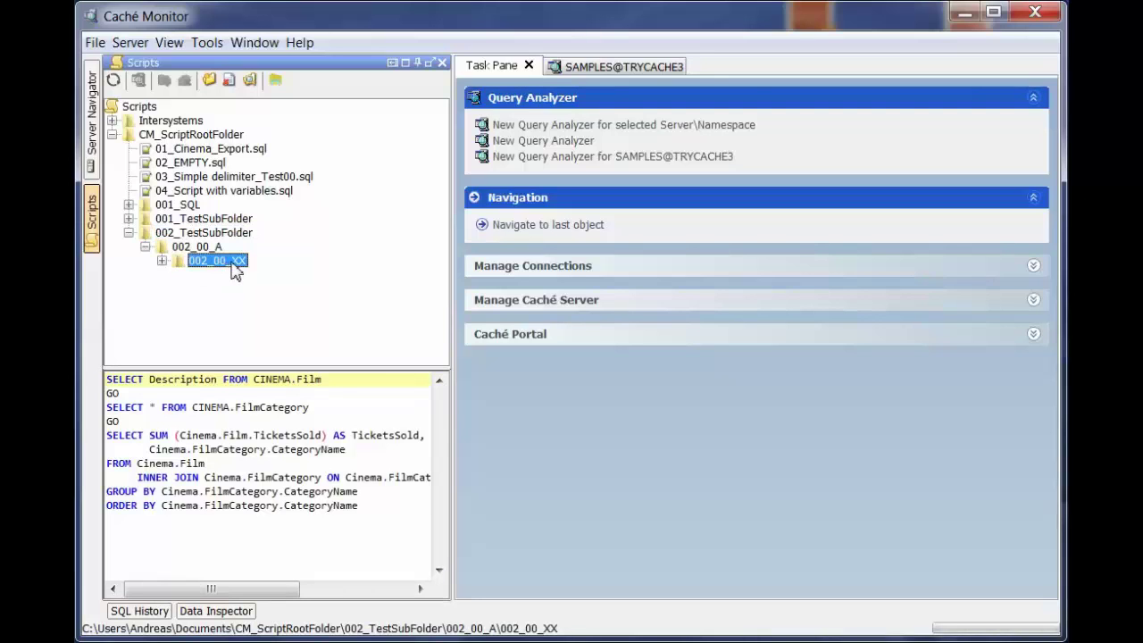
left_click_drag(232, 263, 237, 241)
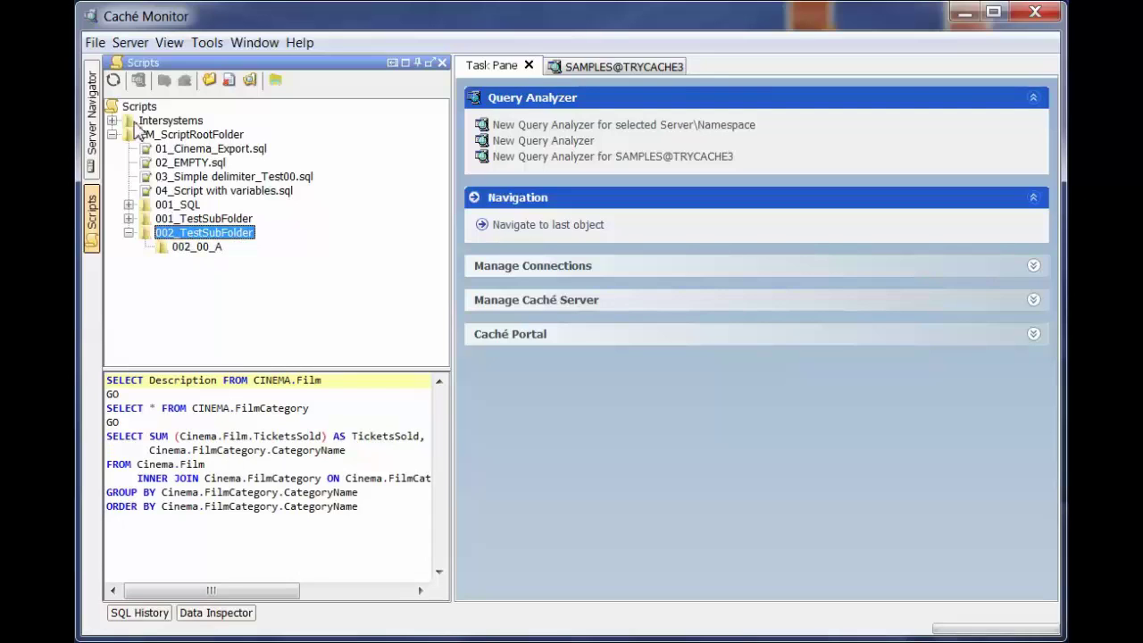
left_click(113, 81)
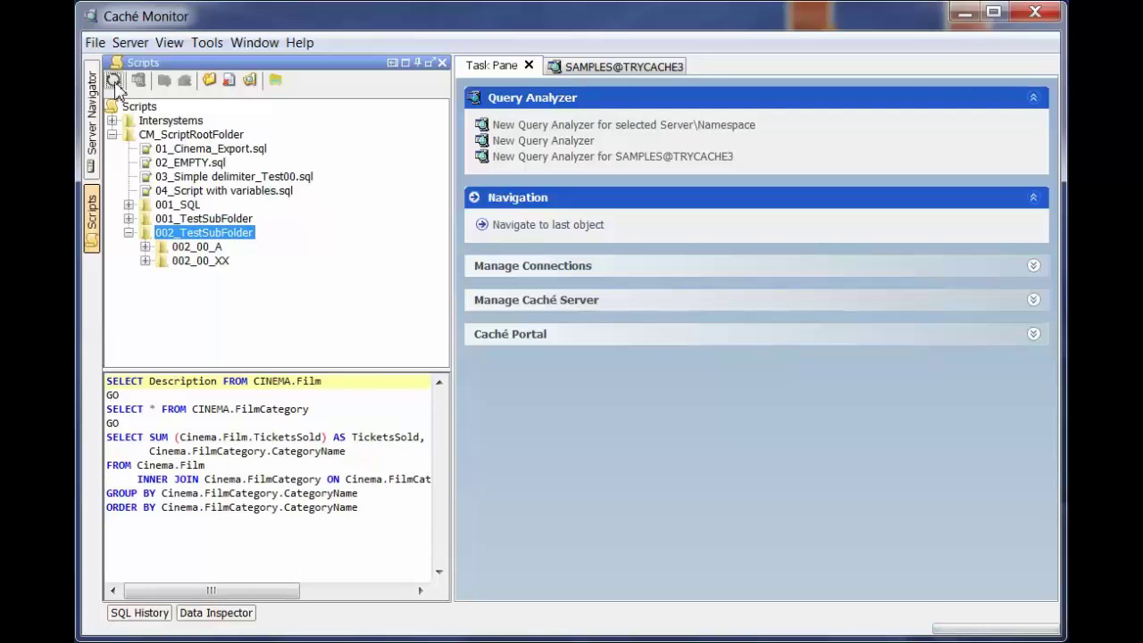
left_click(149, 248)
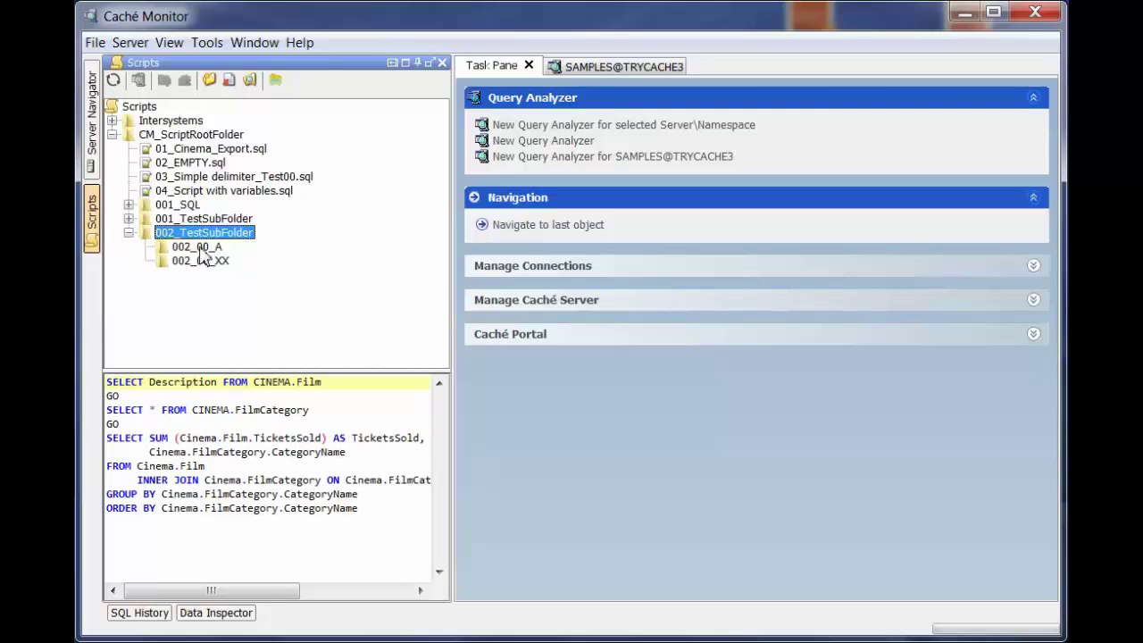
Step: Move 04_Script with variables.sql into the 002_00_XX folder, refresh the tree and expand that folder
left_click(208, 191)
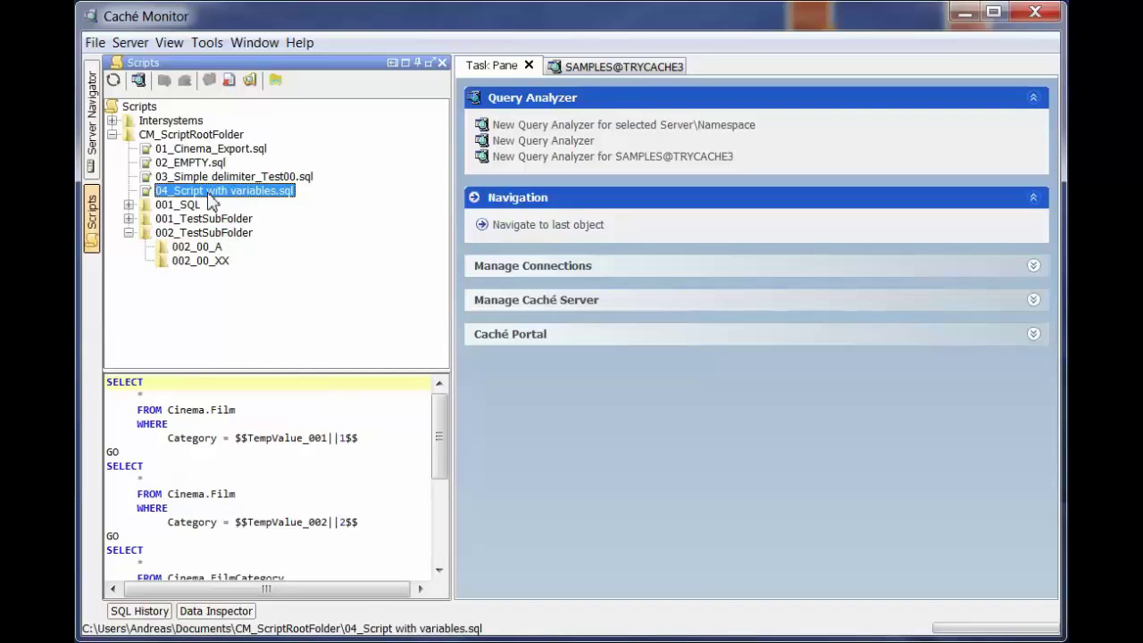
left_click(214, 221)
left_click_drag(214, 225, 203, 262)
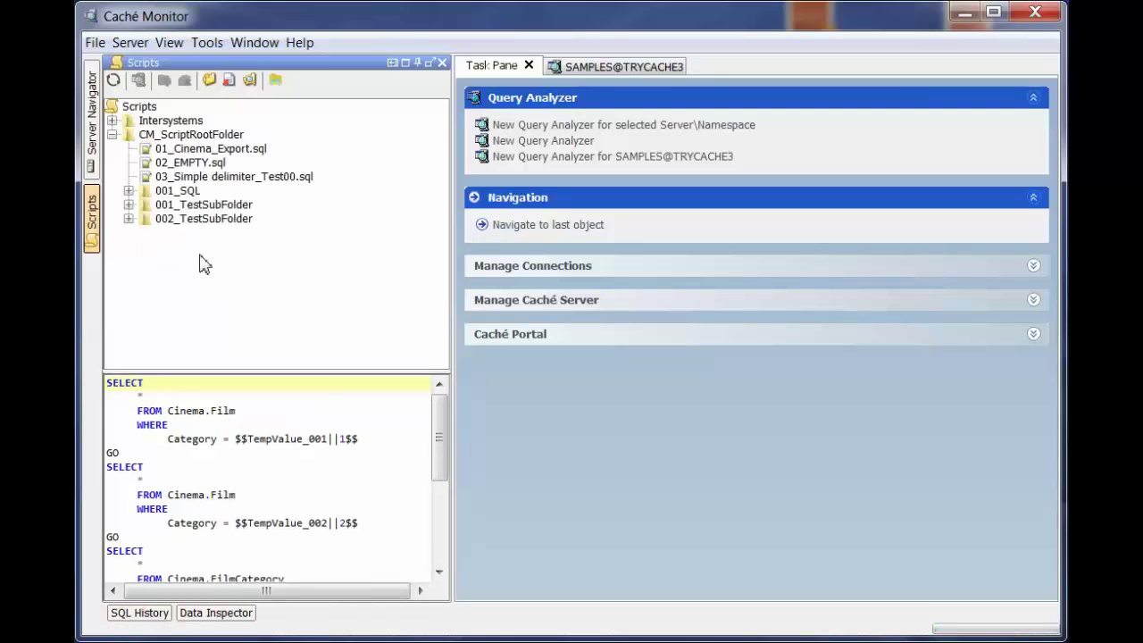
left_click(113, 79)
left_click(129, 218)
left_click(146, 246)
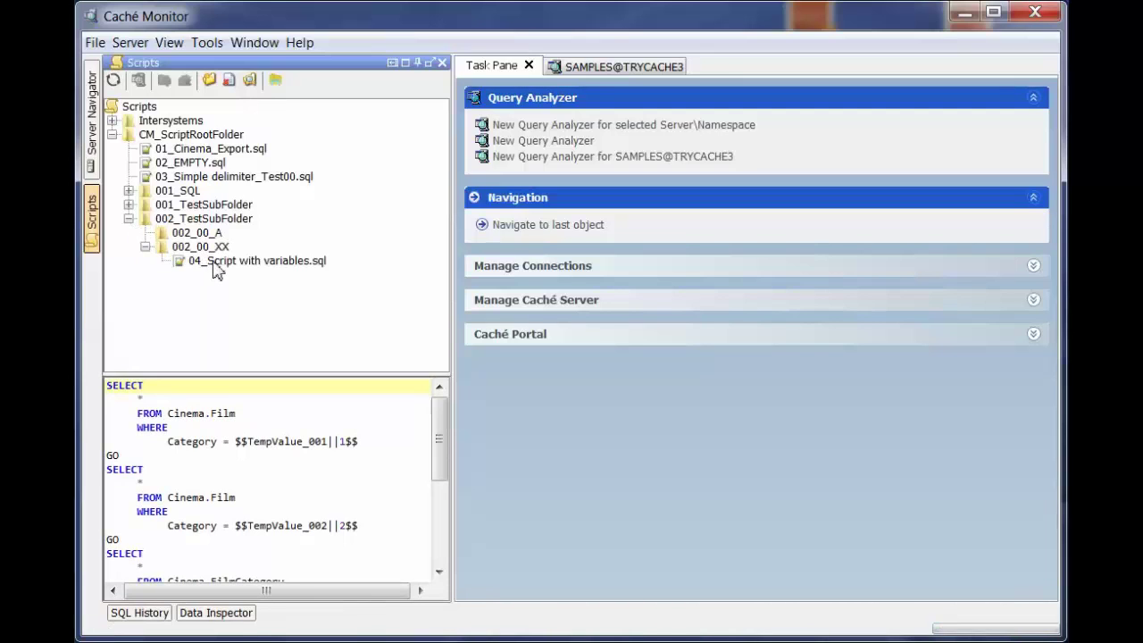
Step: Move 04_Script with variables.sql from 002_00_XX back into CM_ScriptRootFolder and refresh the script tree
left_click(178, 191)
left_click(188, 135)
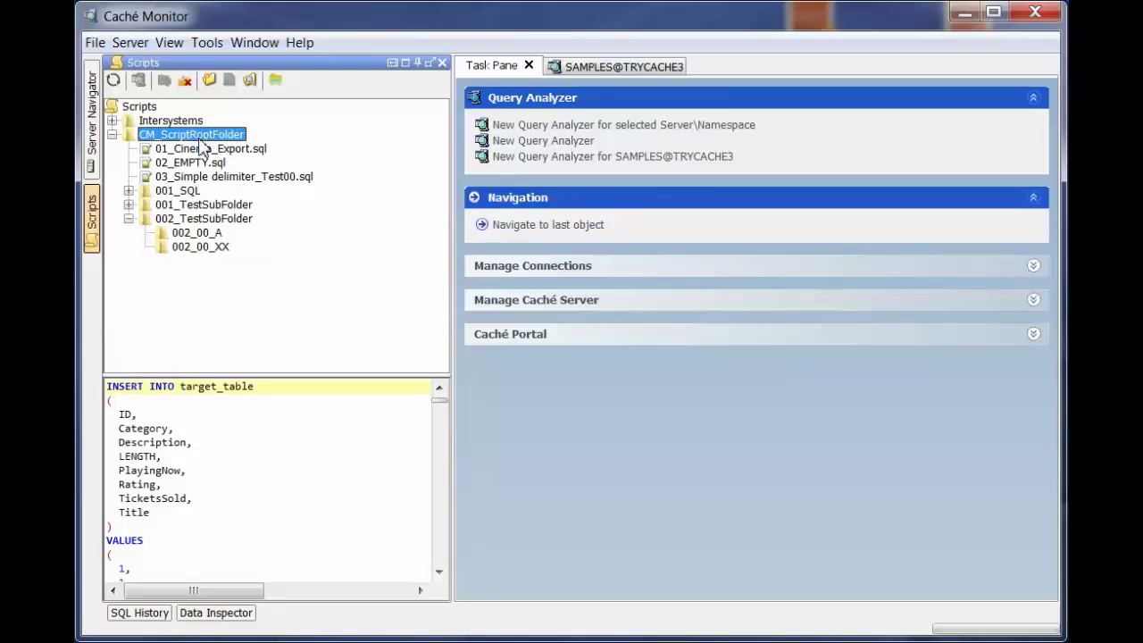
left_click(113, 79)
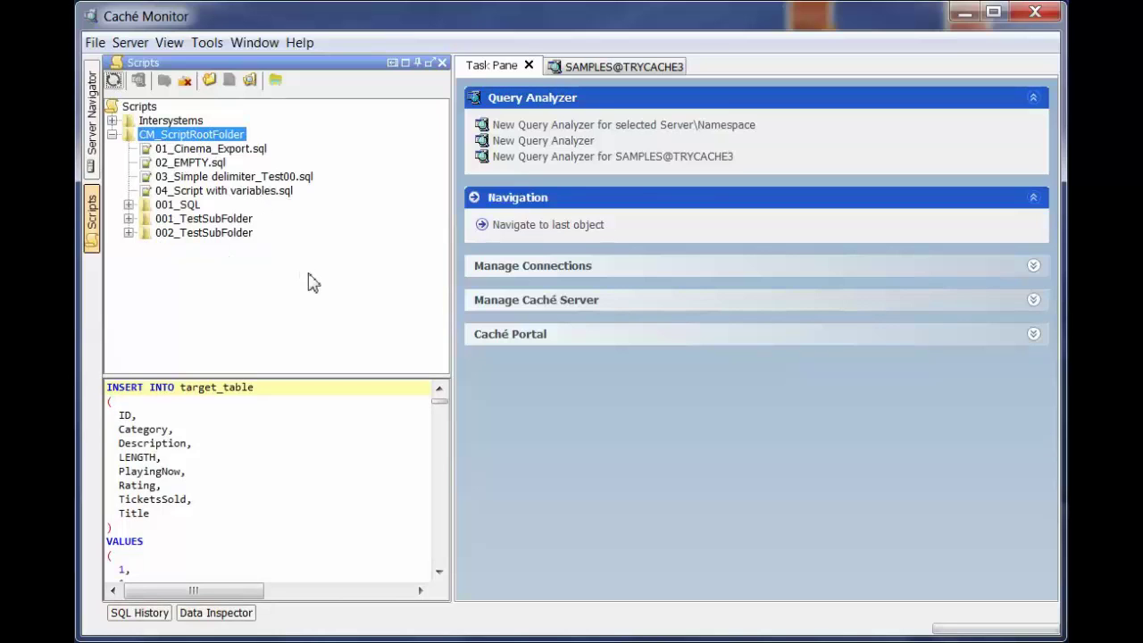
Step: Expand the 001_SQL folder to view the scripts it contains and collapse it again
left_click(129, 205)
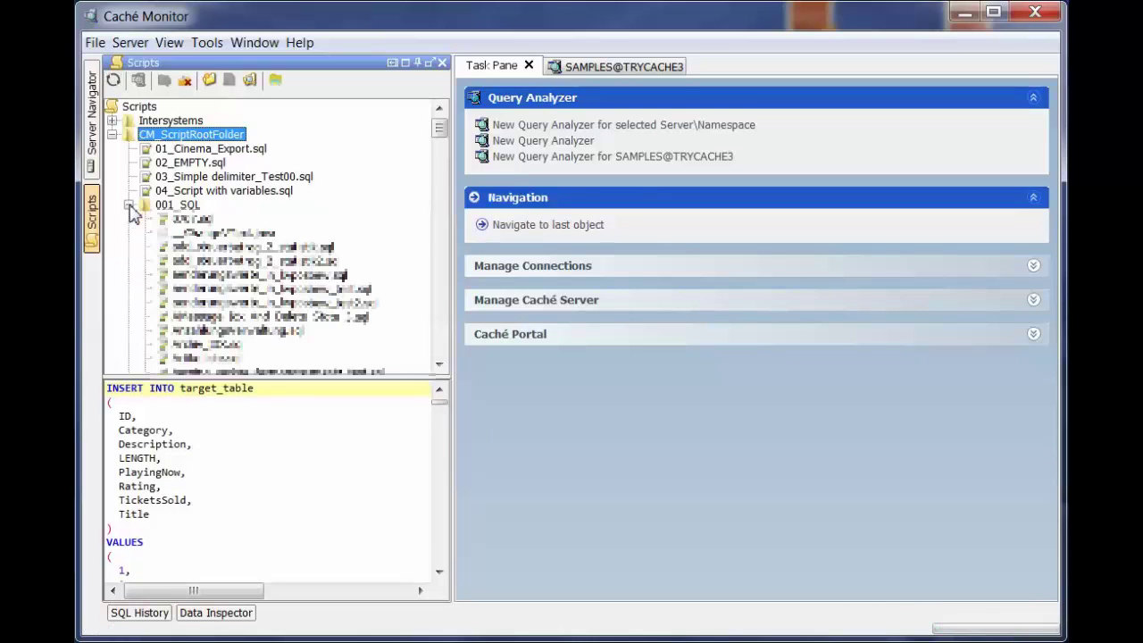
mouse_move(441, 134)
left_mouse_down()
mouse_move(443, 370)
mouse_move(441, 129)
left_mouse_up()
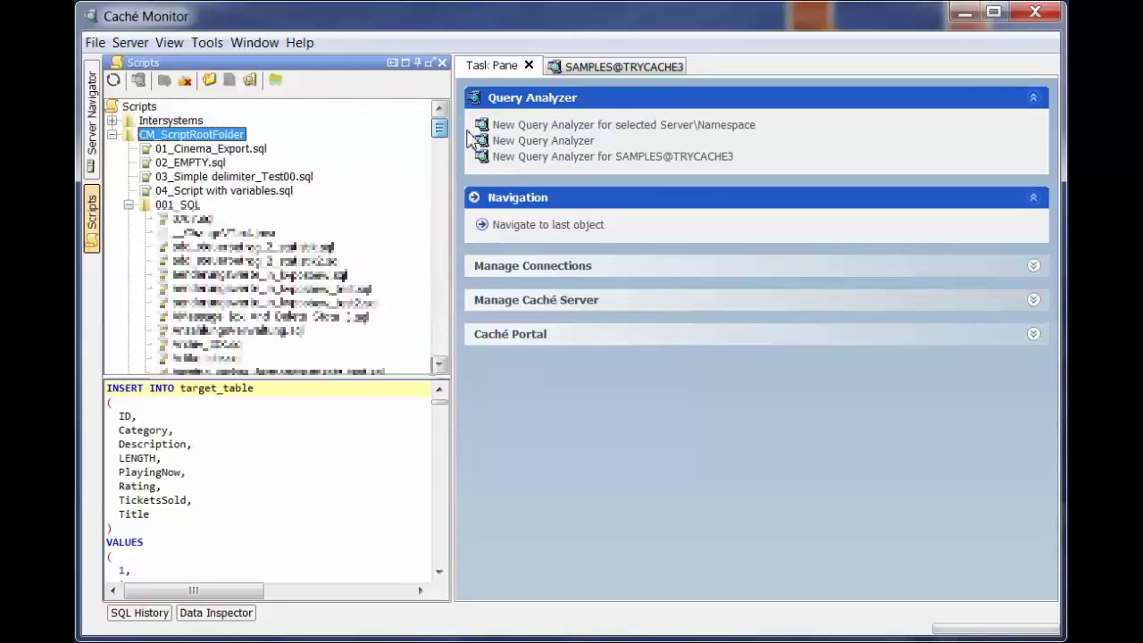
left_click(129, 206)
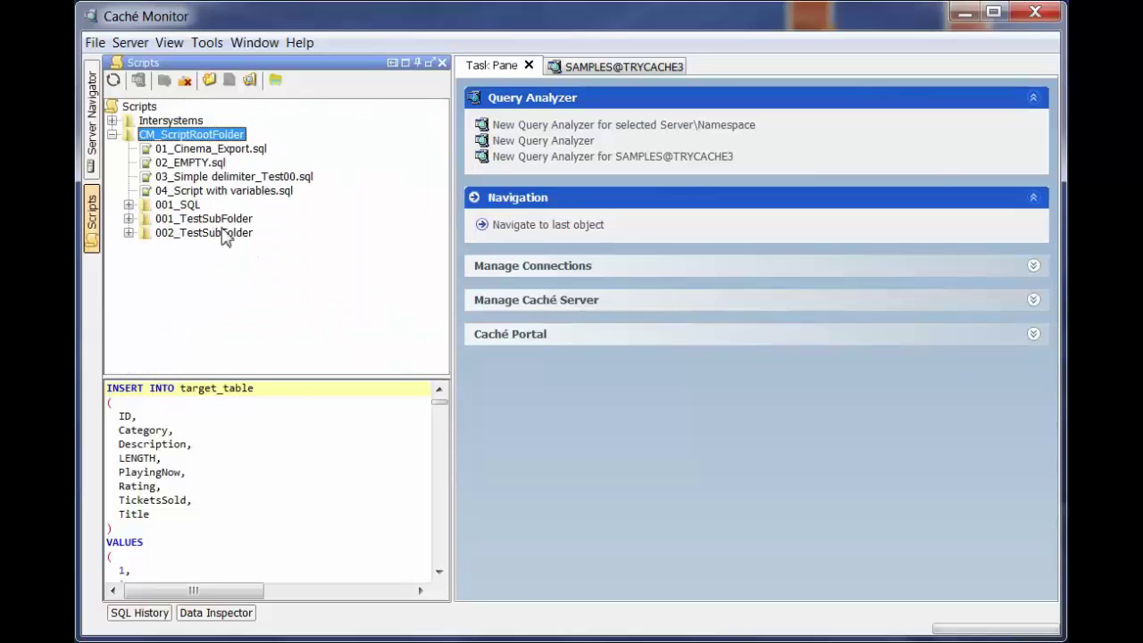
Step: Rename 03_Simple delimiter_Test00.sql in CM_ScriptRootFolder as 03_Simple delimiter_Test.sql
left_click(208, 191)
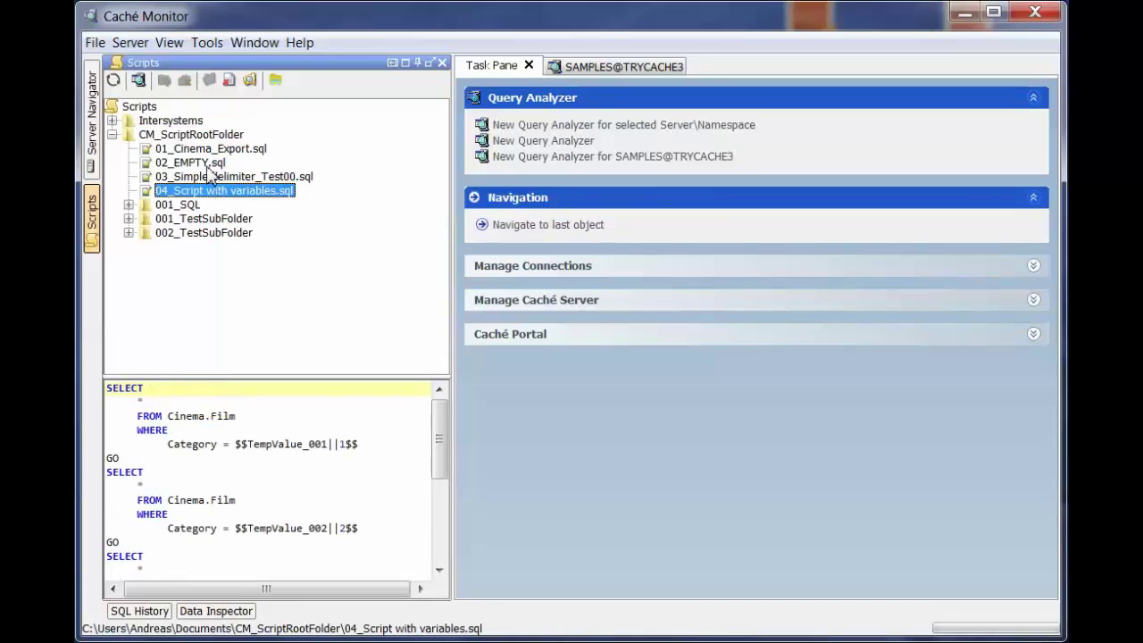
left_click(212, 181)
left_click(291, 177)
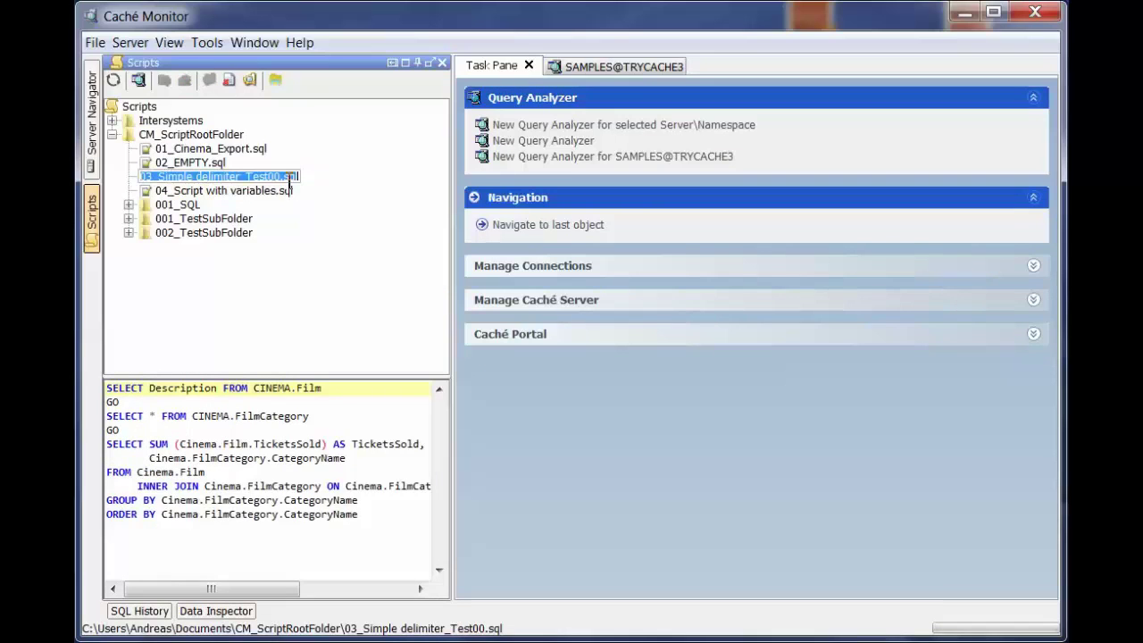
key("BackSpace")
key("BackSpace")
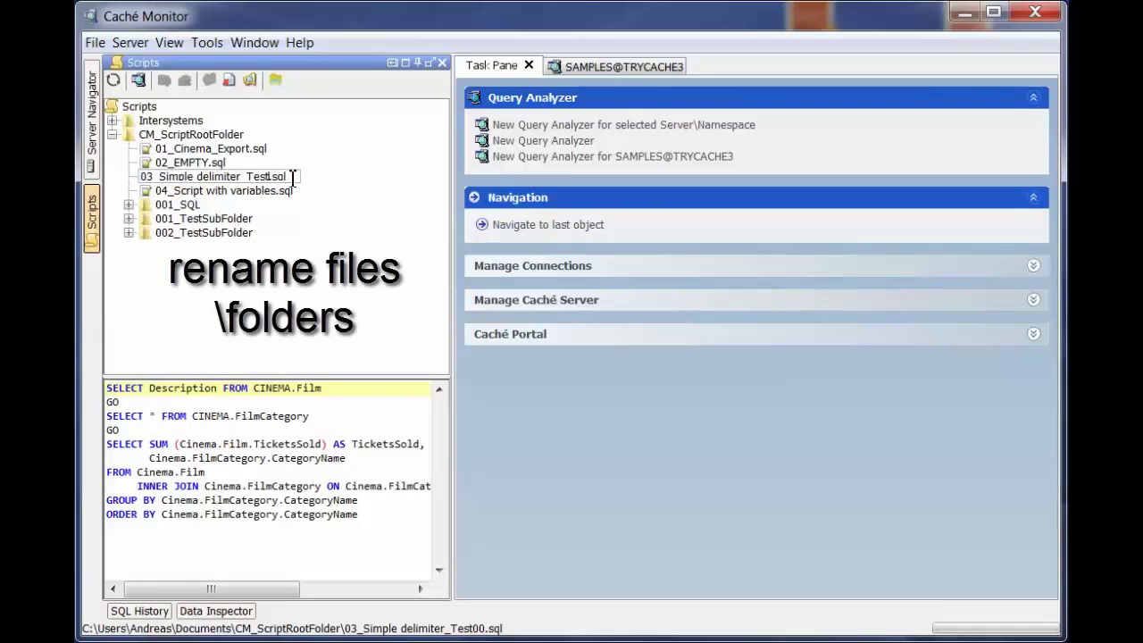
key("Return")
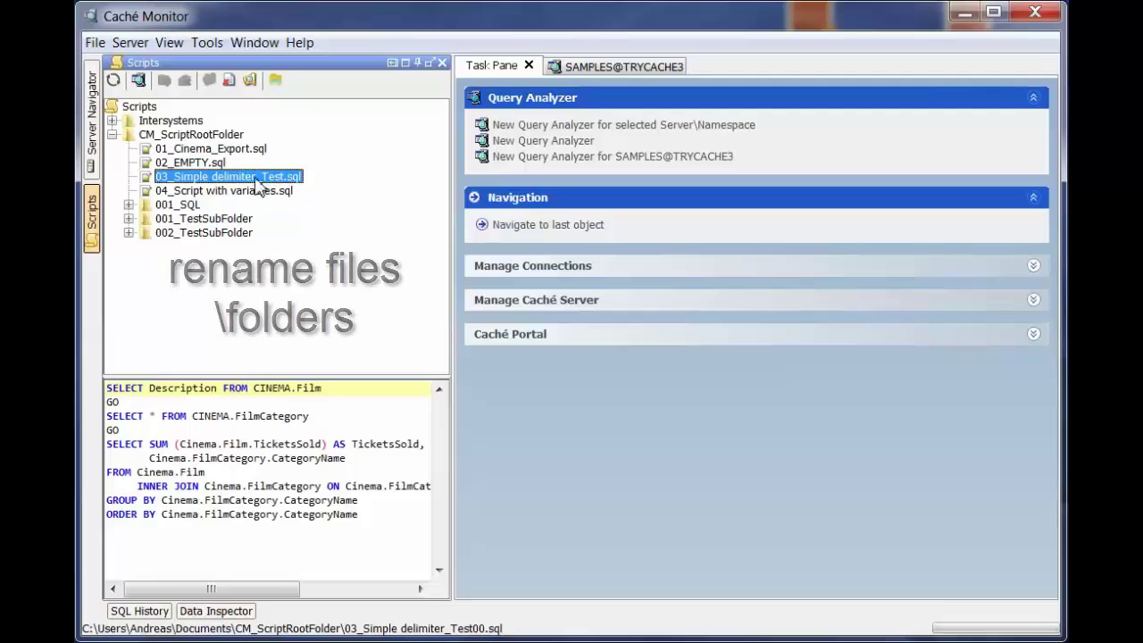
Step: Open 03_Simple delimiter_Test.sql in a new query editor on server TRYCACHE3, namespace SAMPLES
left_click(279, 190)
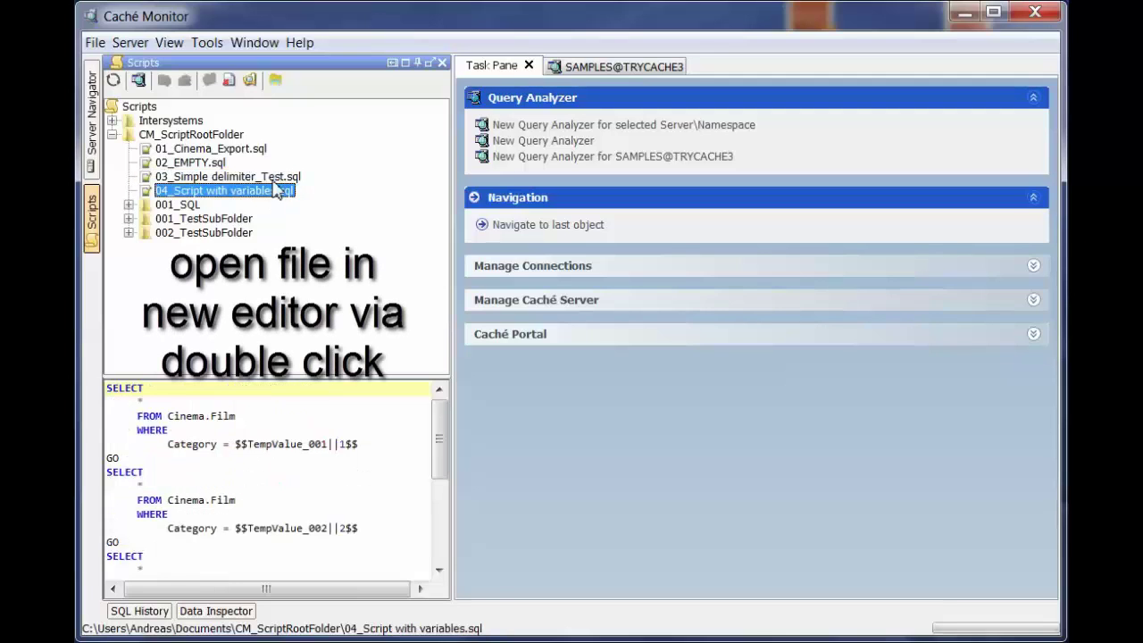
double_click(274, 179)
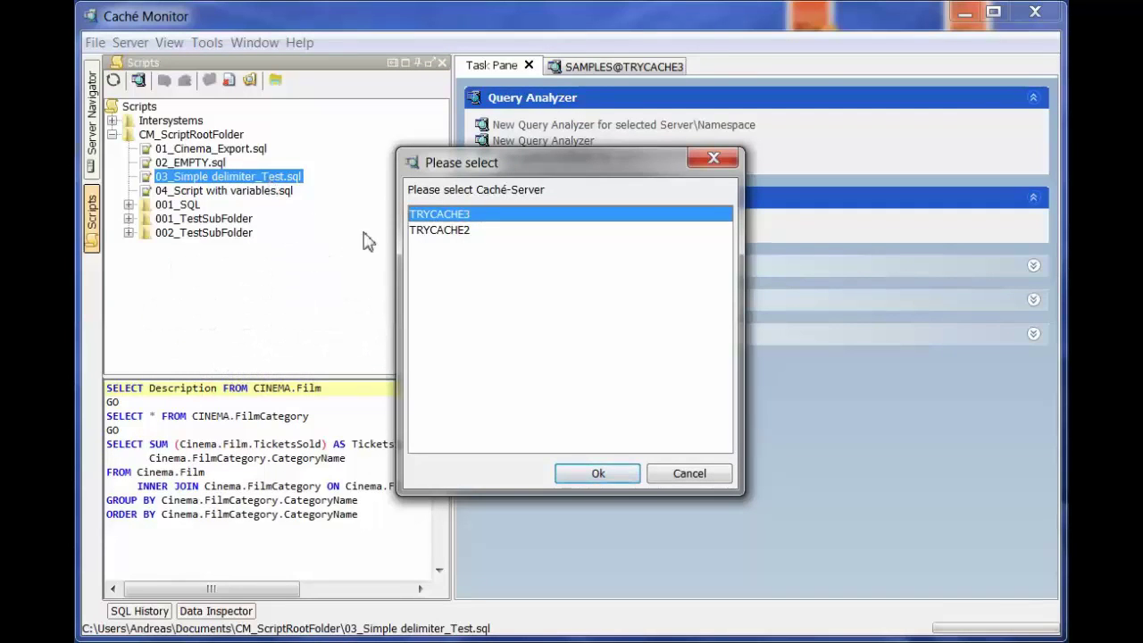
left_click(592, 475)
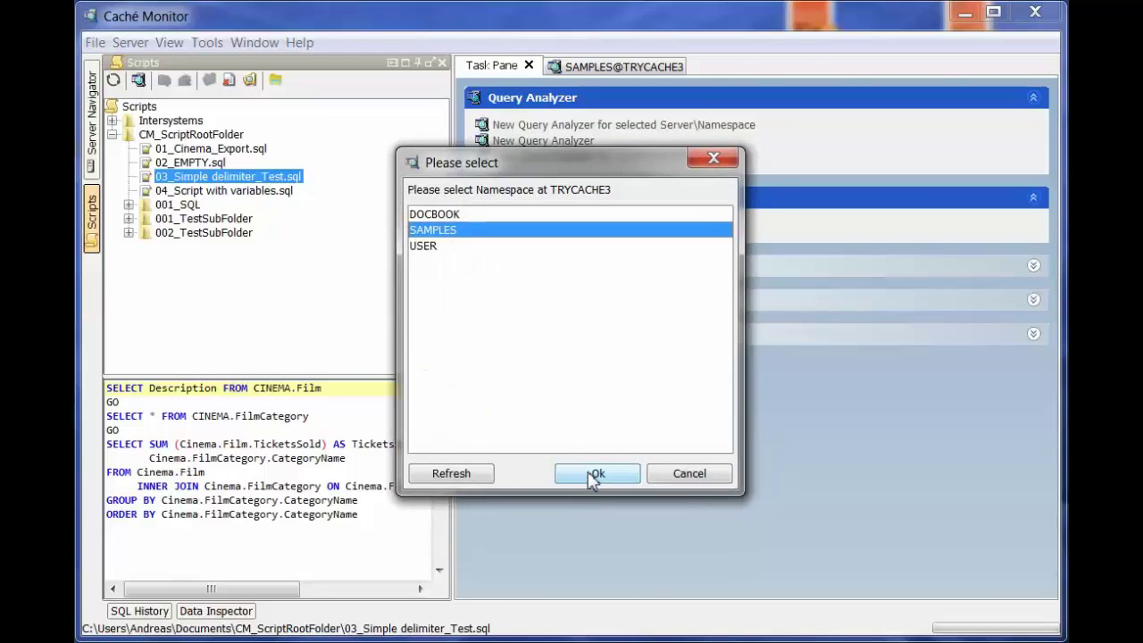
left_click(594, 474)
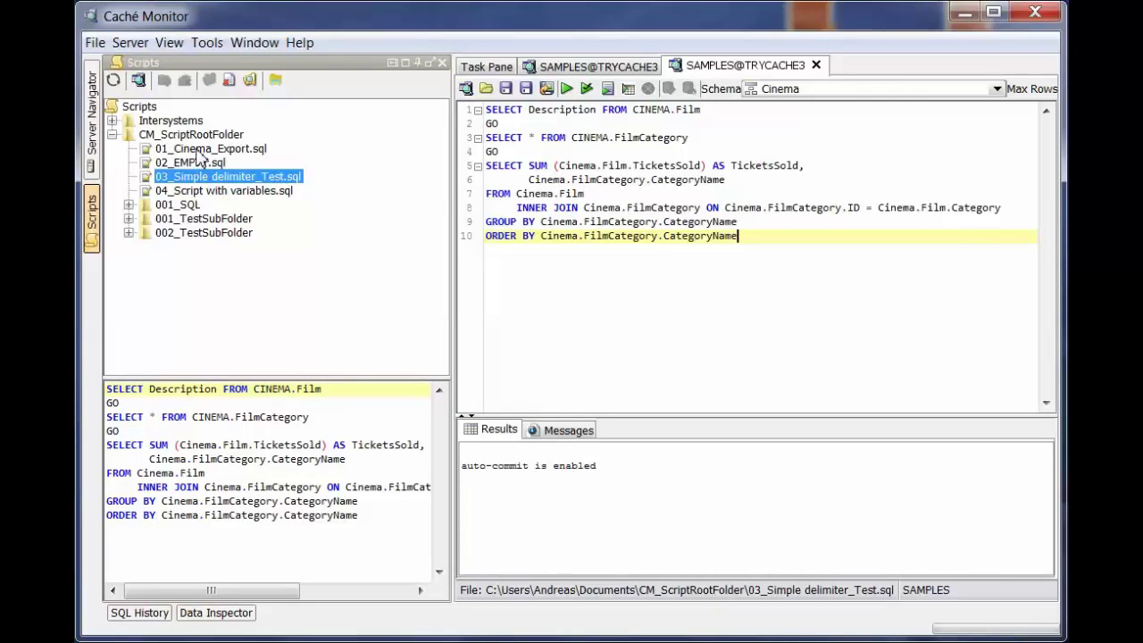
Step: Execute the script in the editor and enlarge the results area below it
left_click(566, 88)
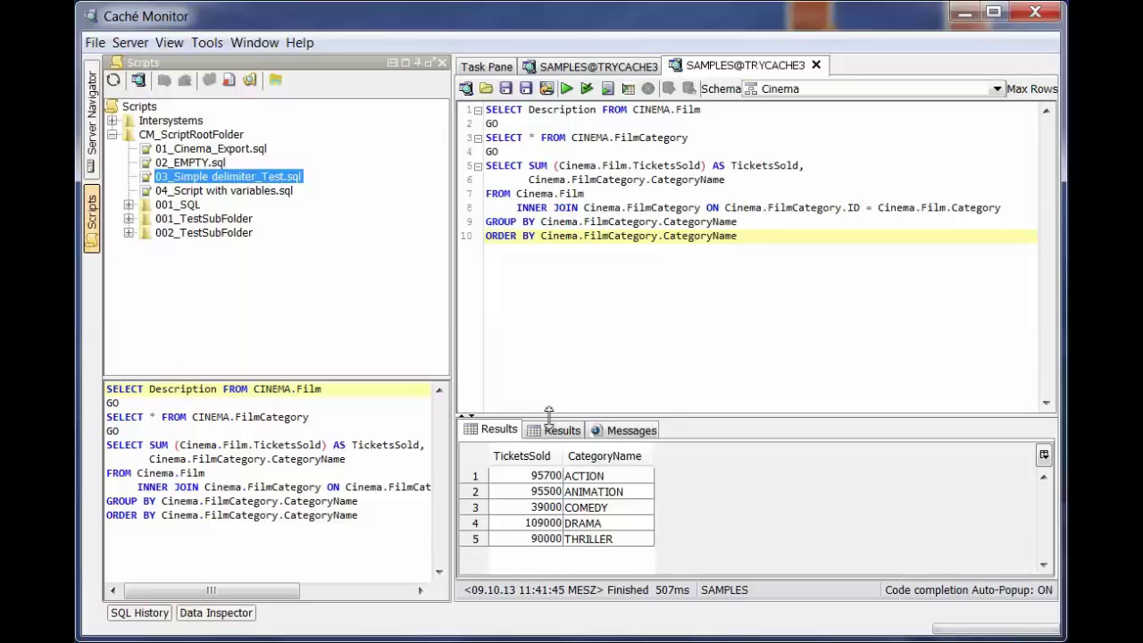
left_click_drag(548, 412, 557, 321)
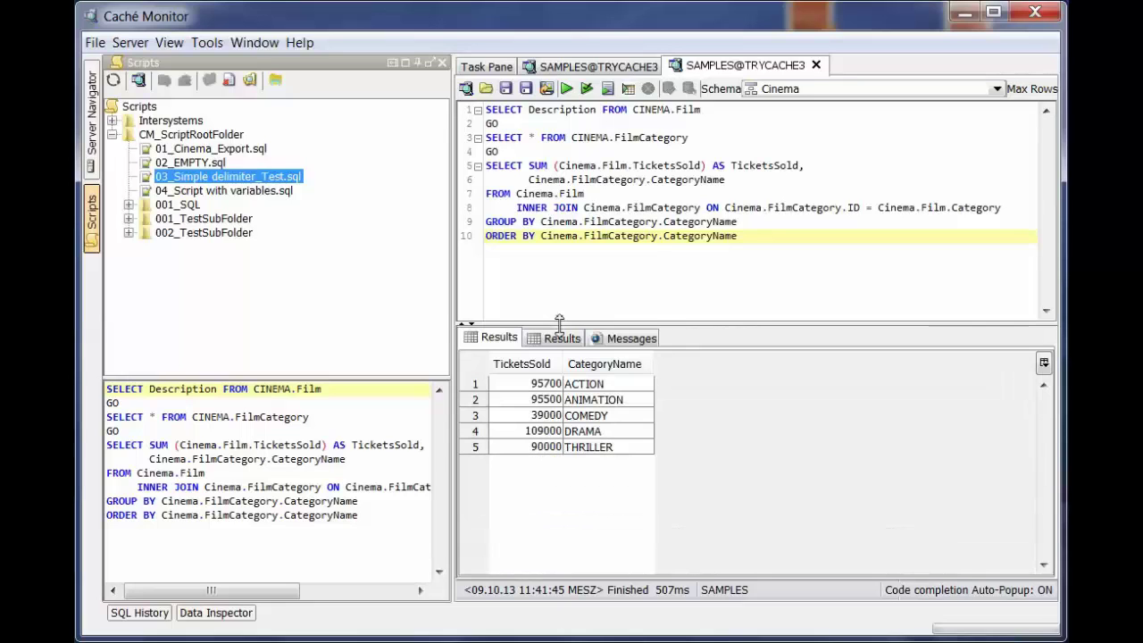
Step: Load 02_EMPTY.sql, 03_Simple delimiter_Test.sql and 04_Script with variables.sql in turn into the current editor to view them
double_click(189, 164)
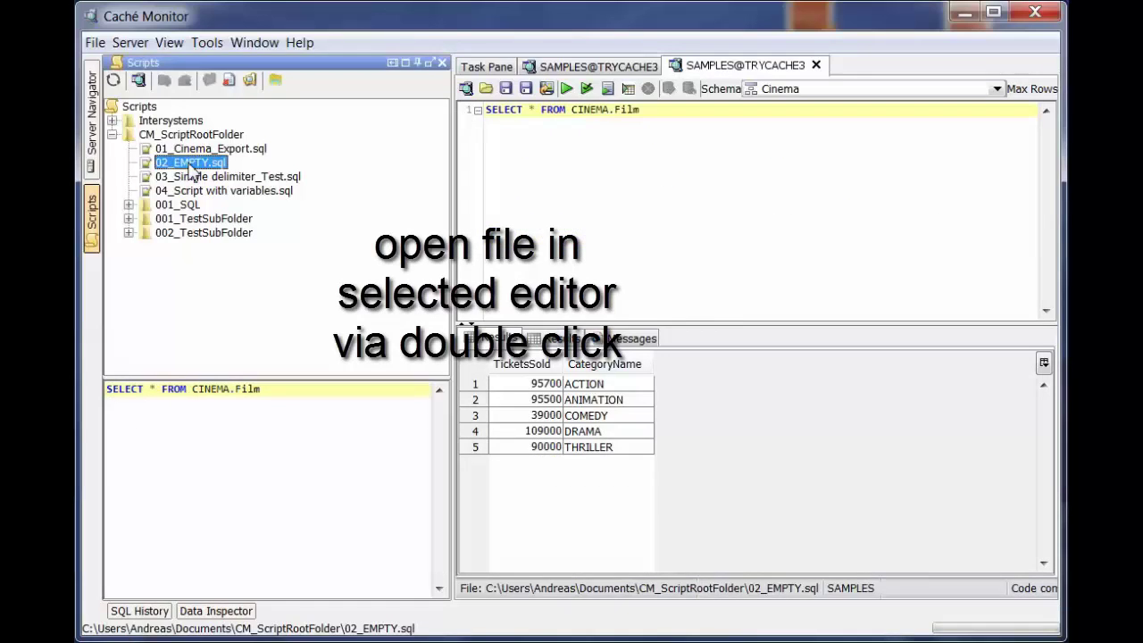
double_click(191, 177)
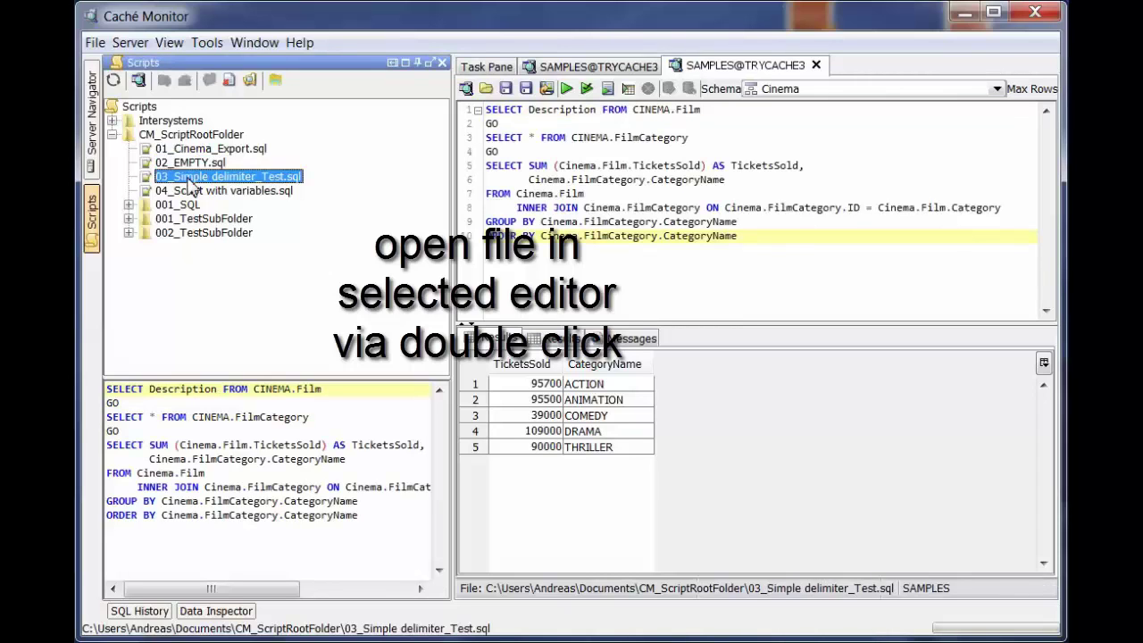
double_click(189, 191)
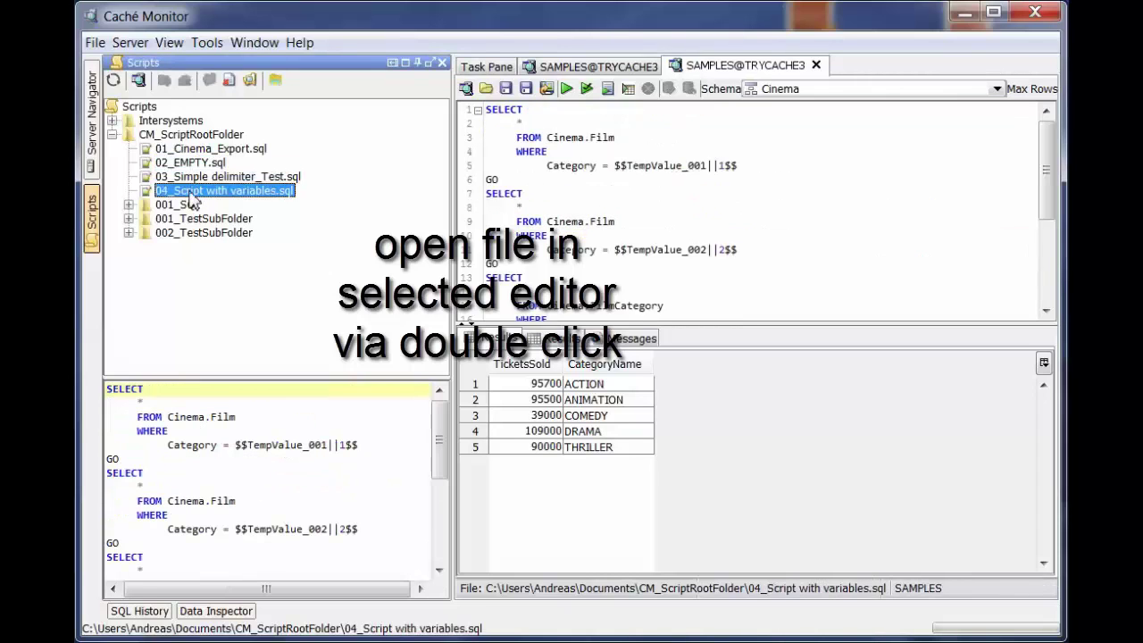
left_click(191, 164)
double_click(191, 164)
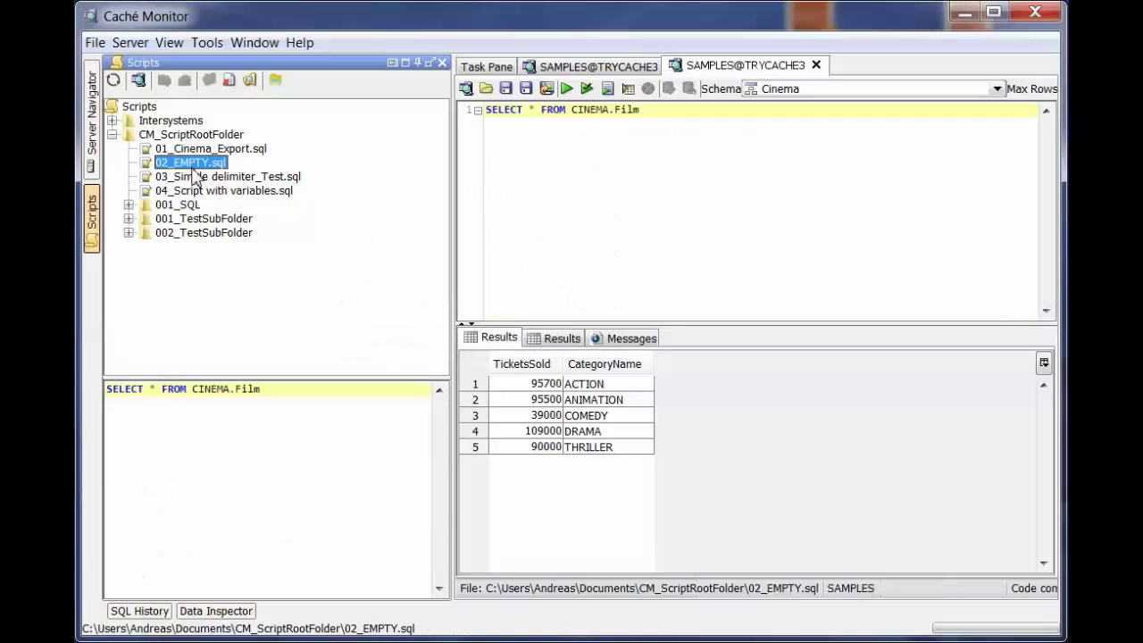
double_click(192, 179)
Step: Load 02_EMPTY.sql into the current editor and execute its query
key("Up")
key("Return")
left_click(566, 89)
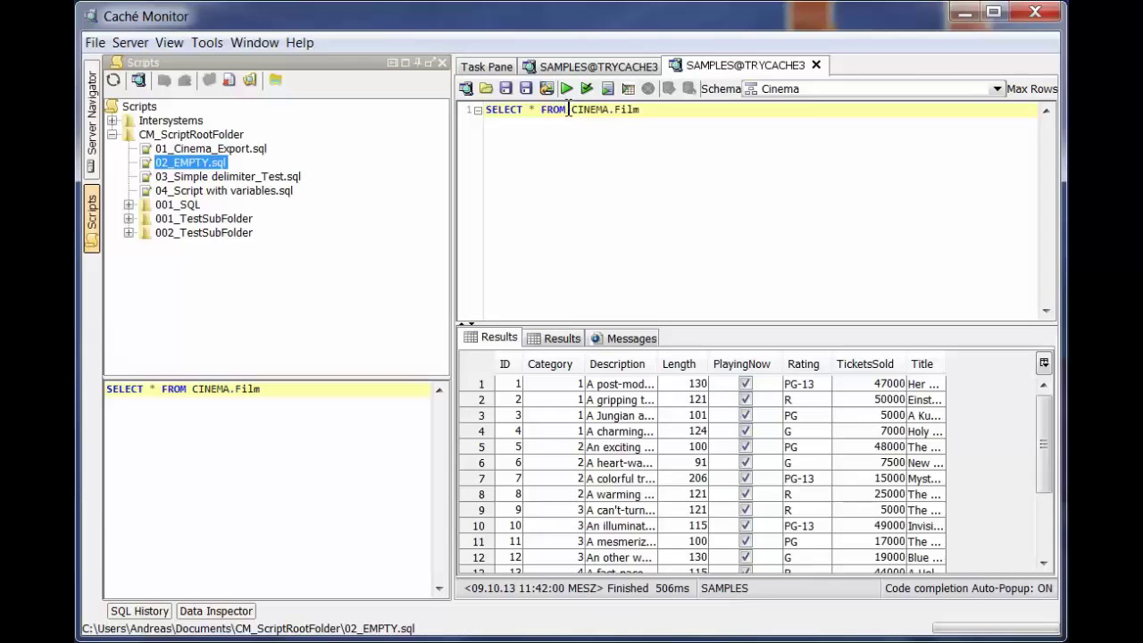
Step: Close the editor containing 02_EMPTY.sql and bring the remaining empty SAMPLES@TRYCACHE3 editor to the front
left_click(816, 66)
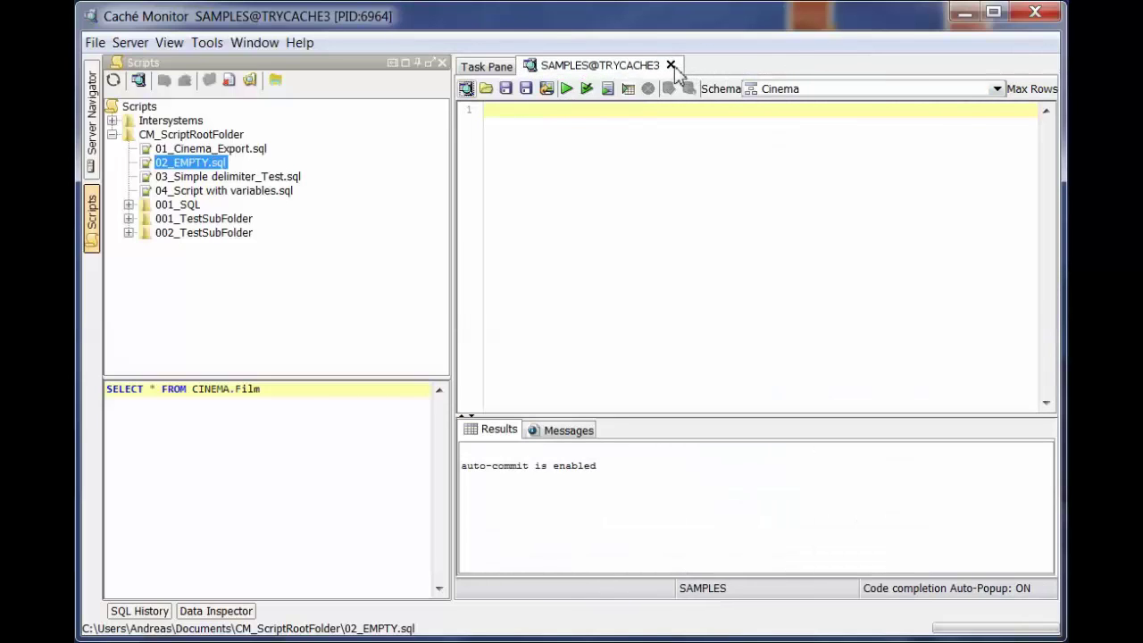
left_click(486, 67)
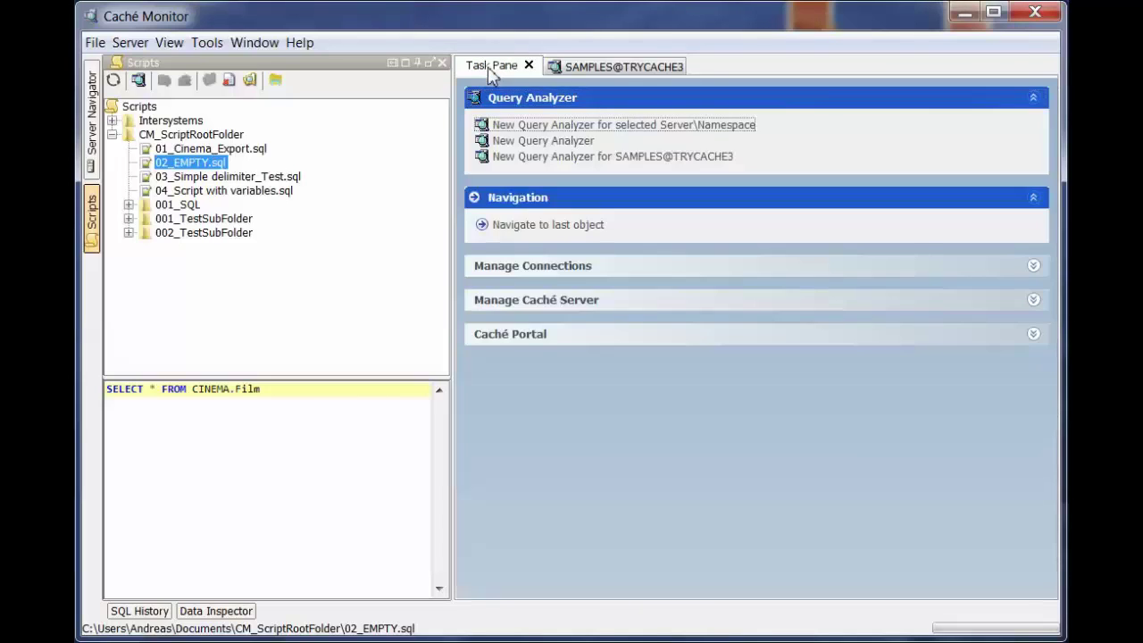
left_click(580, 67)
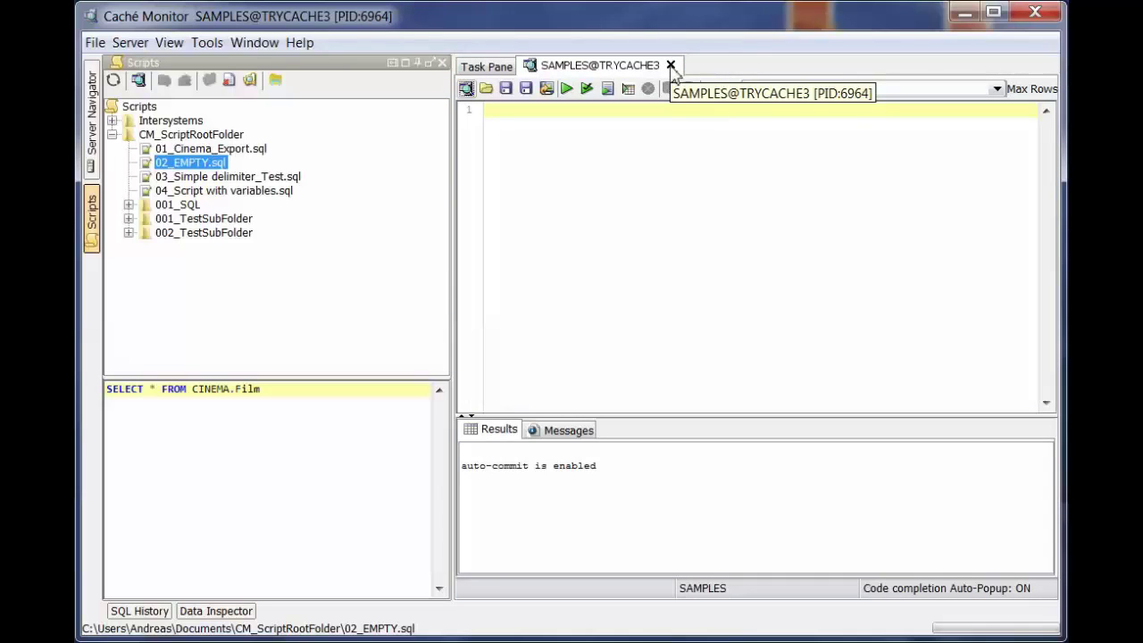
Step: Load 03_Simple delimiter_Test.sql into the remaining SAMPLES@TRYCACHE3 editor and close that editor
double_click(228, 178)
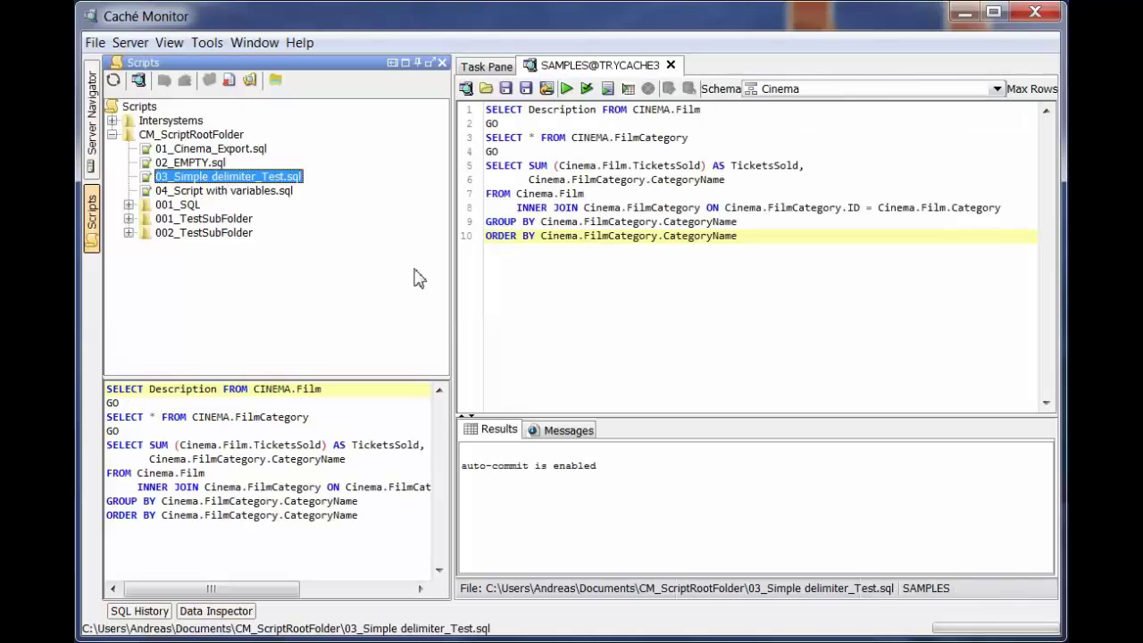
left_click(487, 68)
left_click(571, 70)
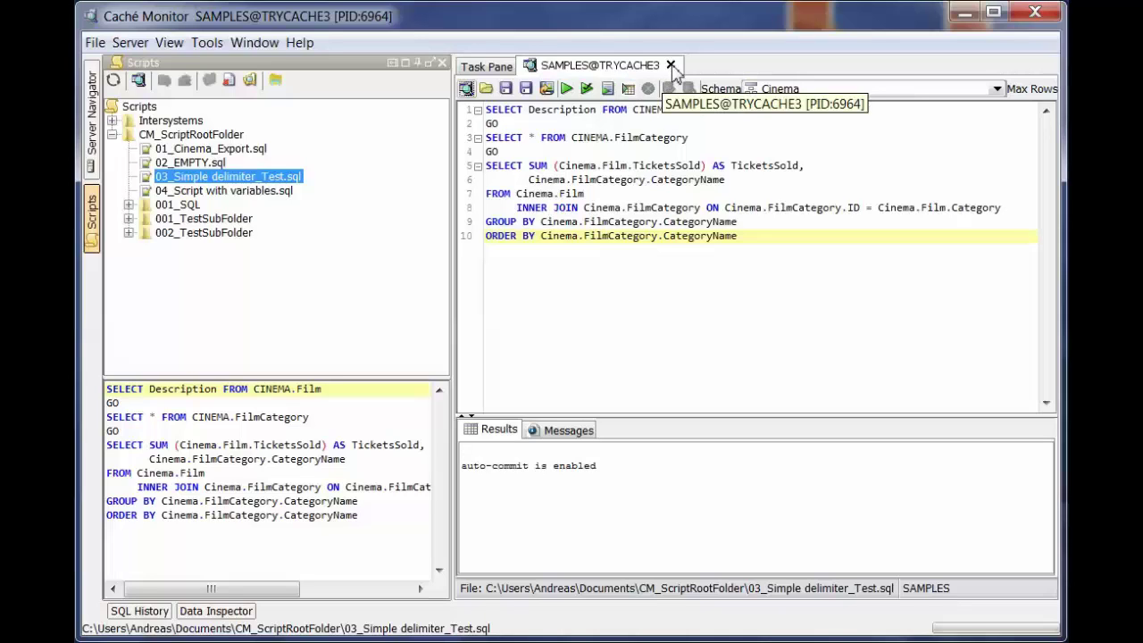
left_click(671, 65)
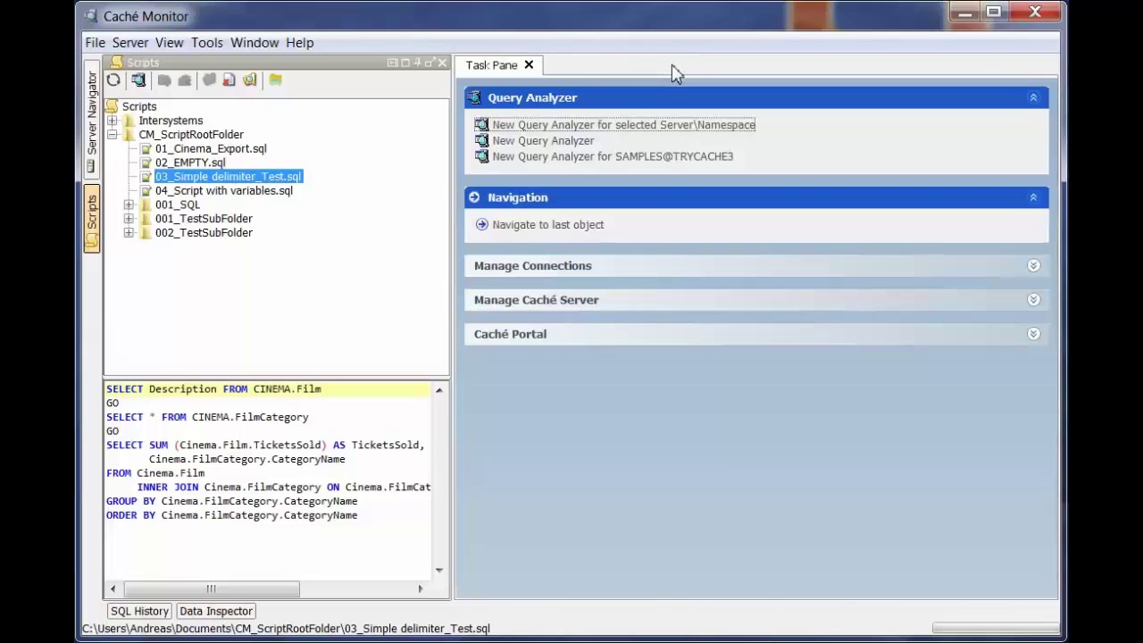
Step: Search the script tree for "cin" starting from CM_ScriptRootFolder and continue the search past the first match
left_click(209, 164)
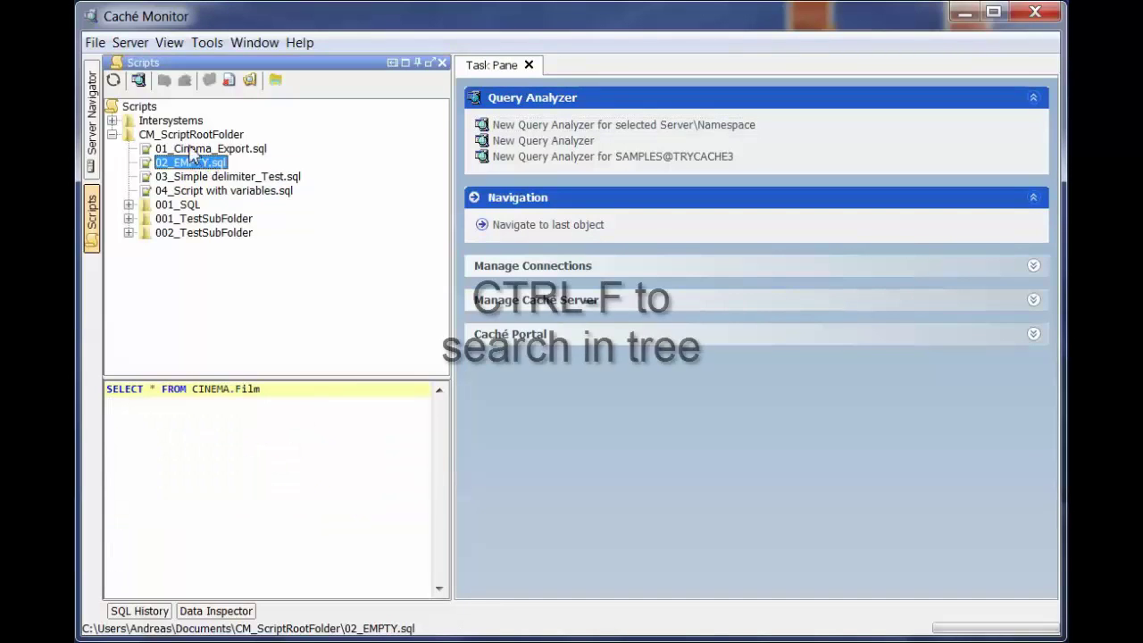
left_click(186, 135)
key("ctrl+f")
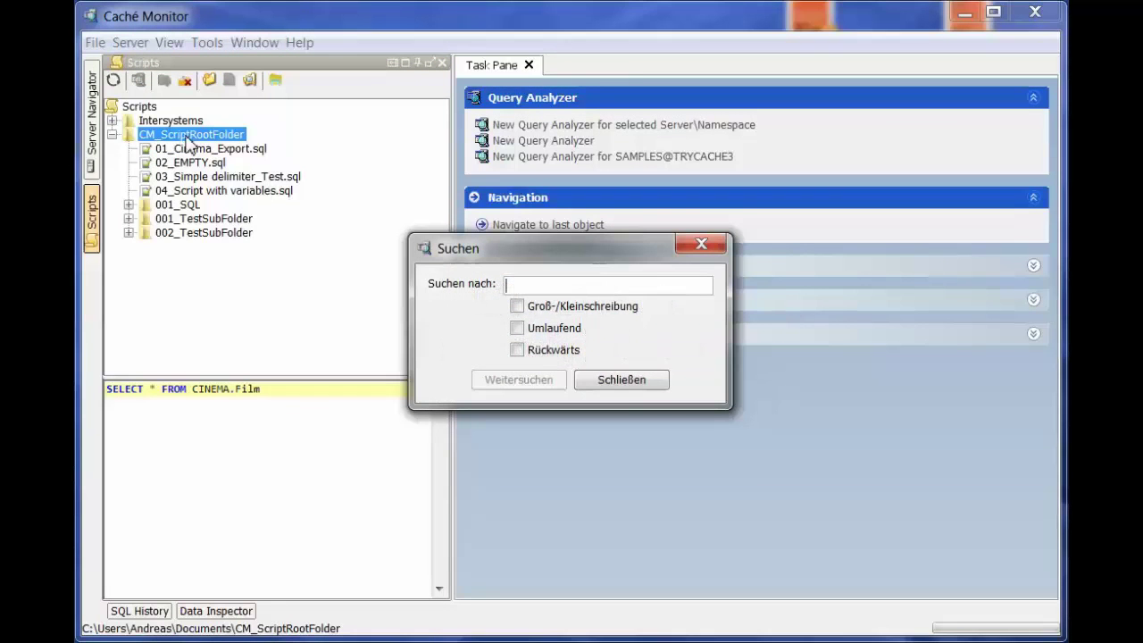
type("cin")
key("Return")
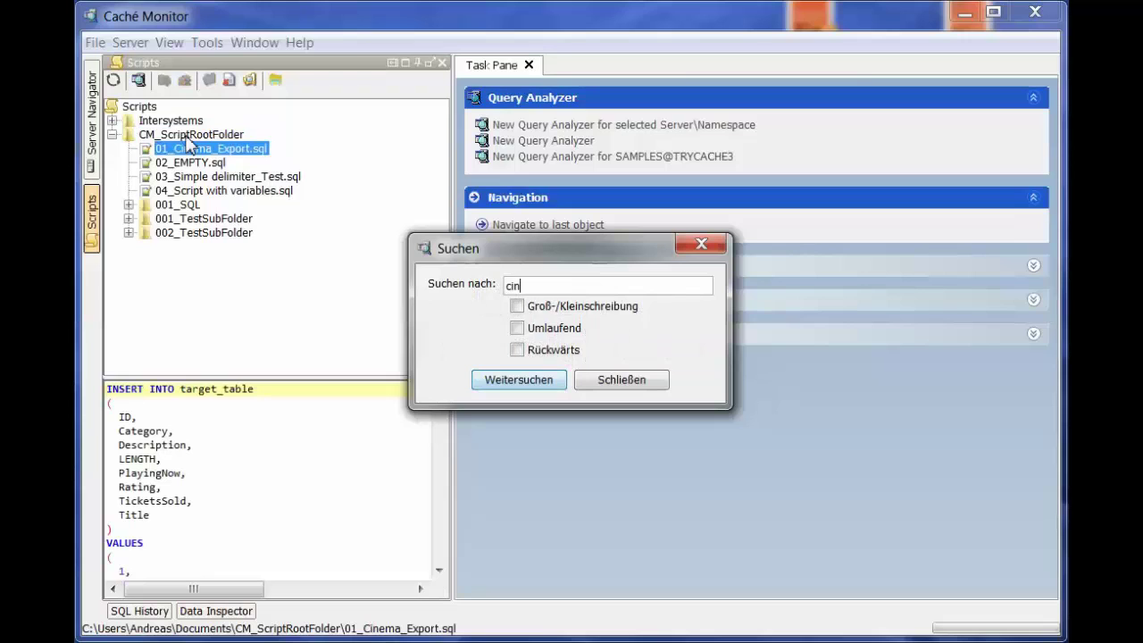
key("Return")
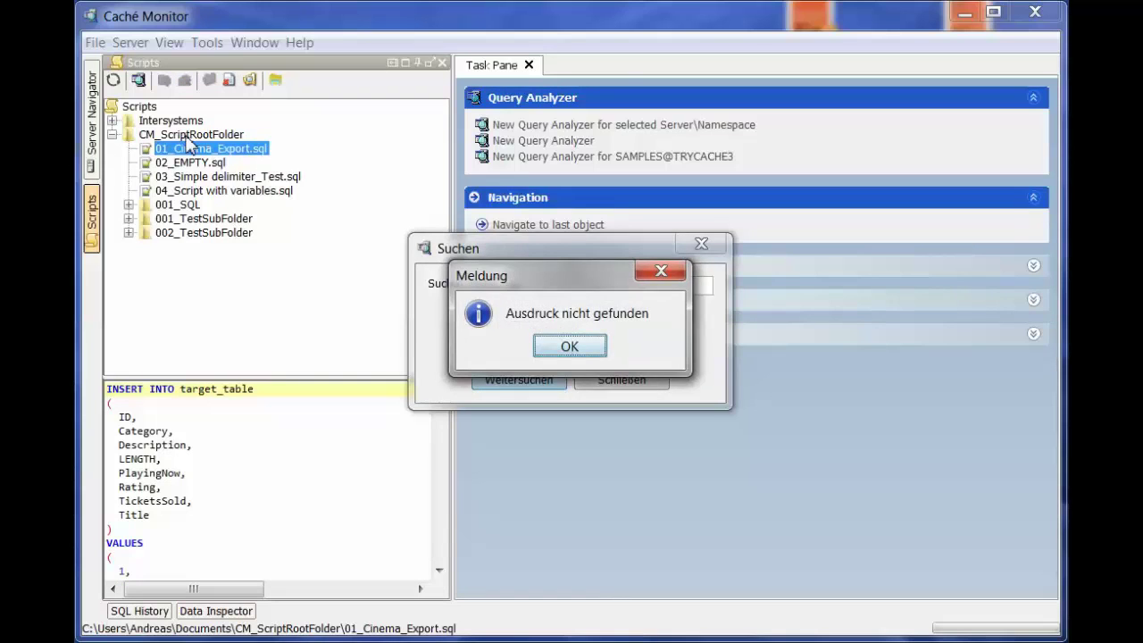
key("Return")
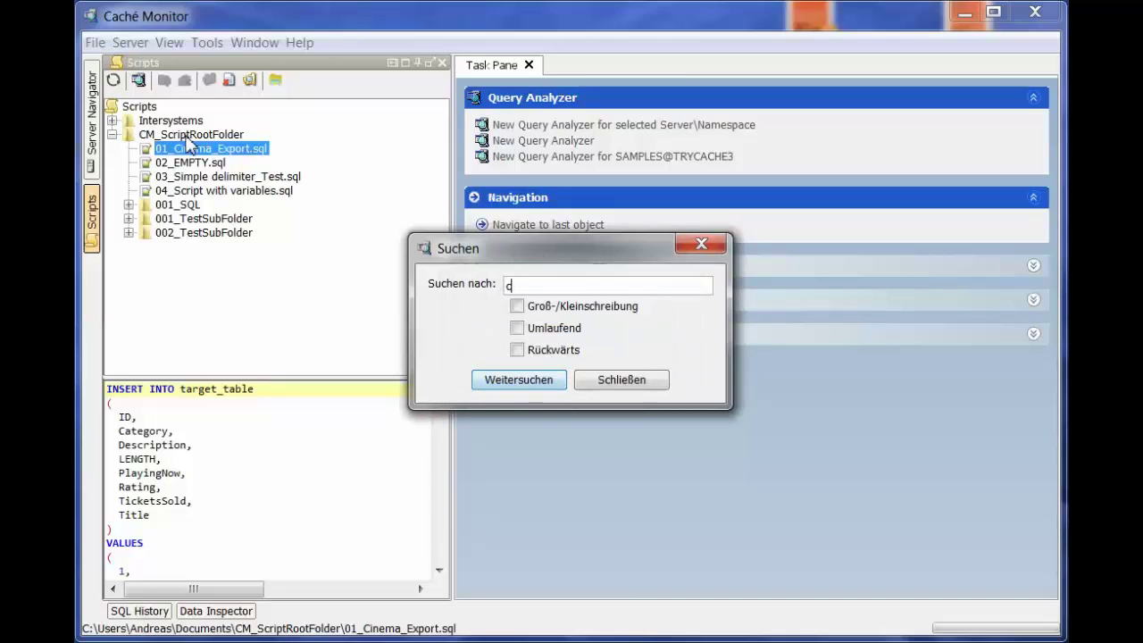
Step: Search the script tree for "00" and step through the successive matches
key("BackSpace")
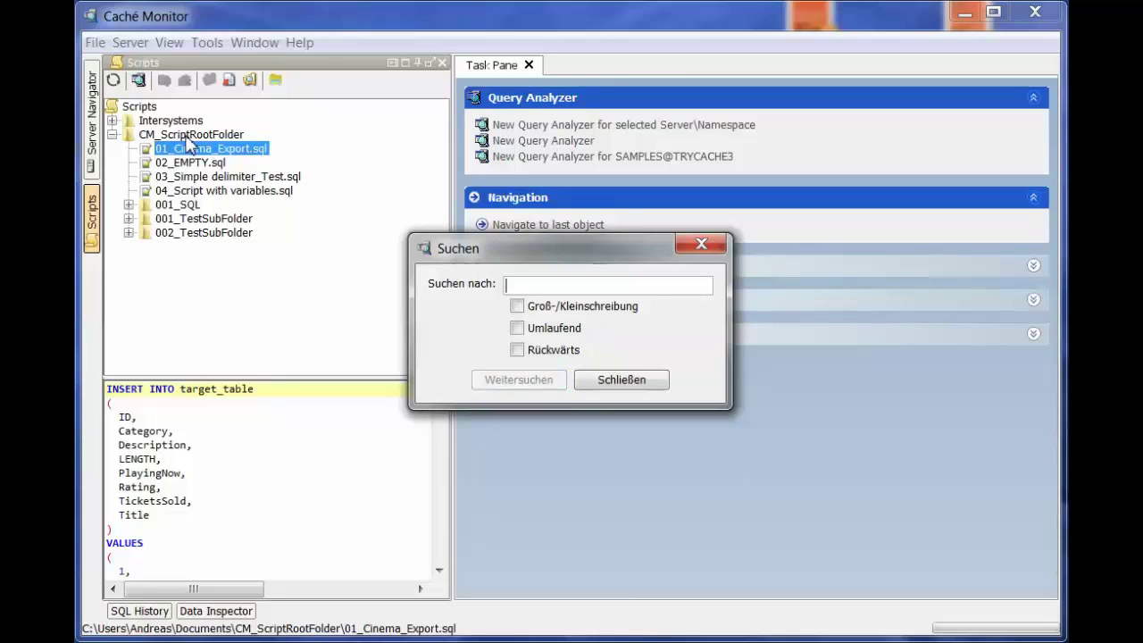
type("00")
key("Return")
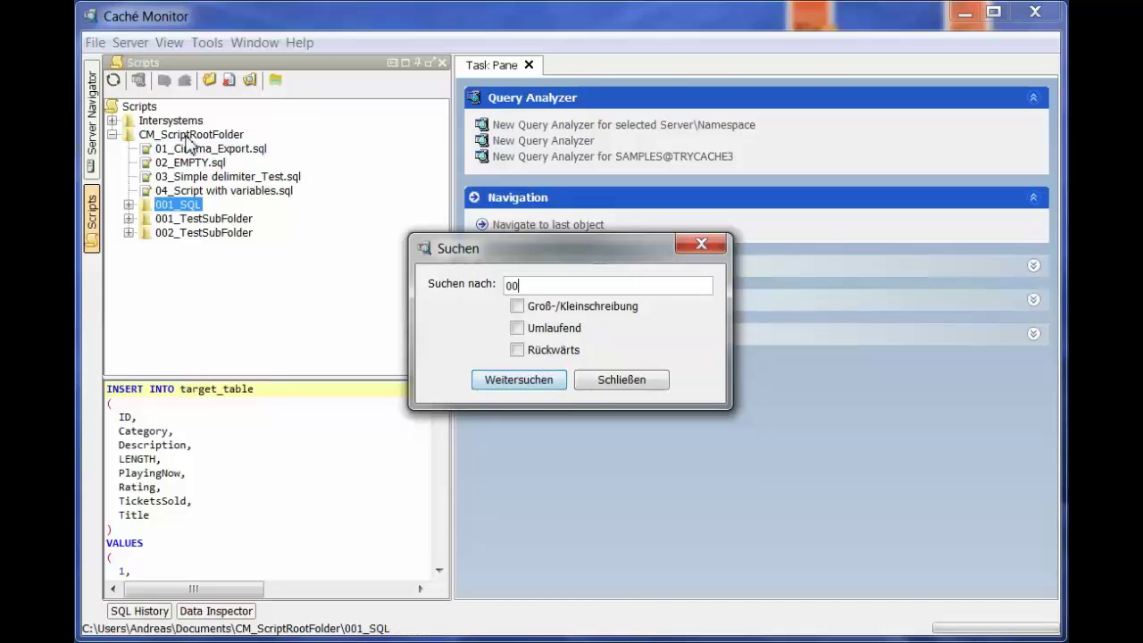
key("Return")
key("Return")
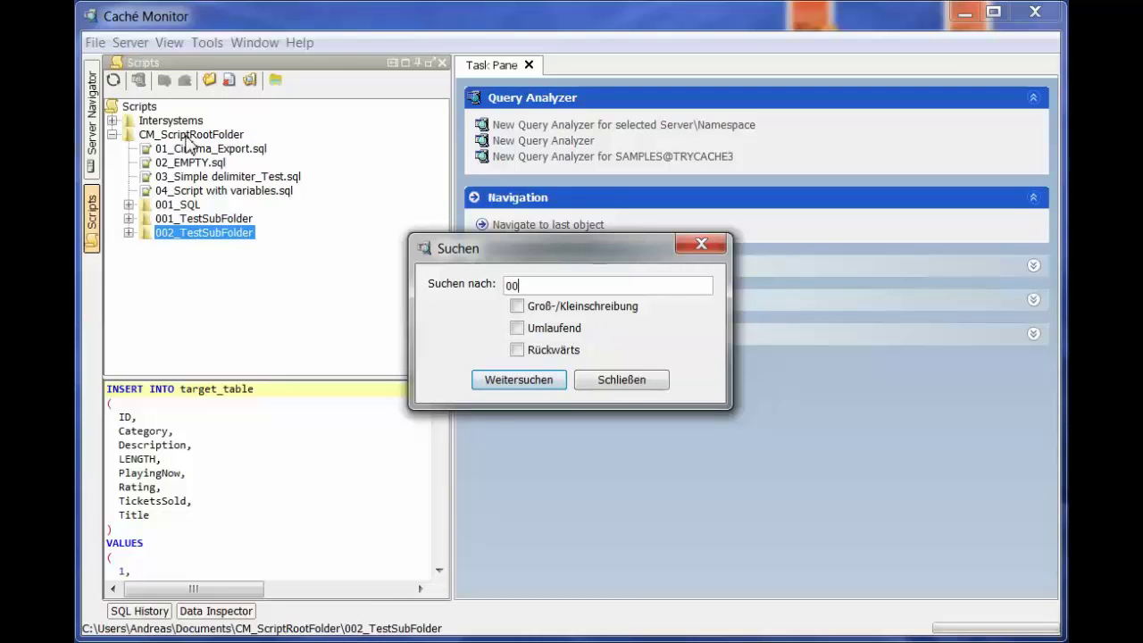